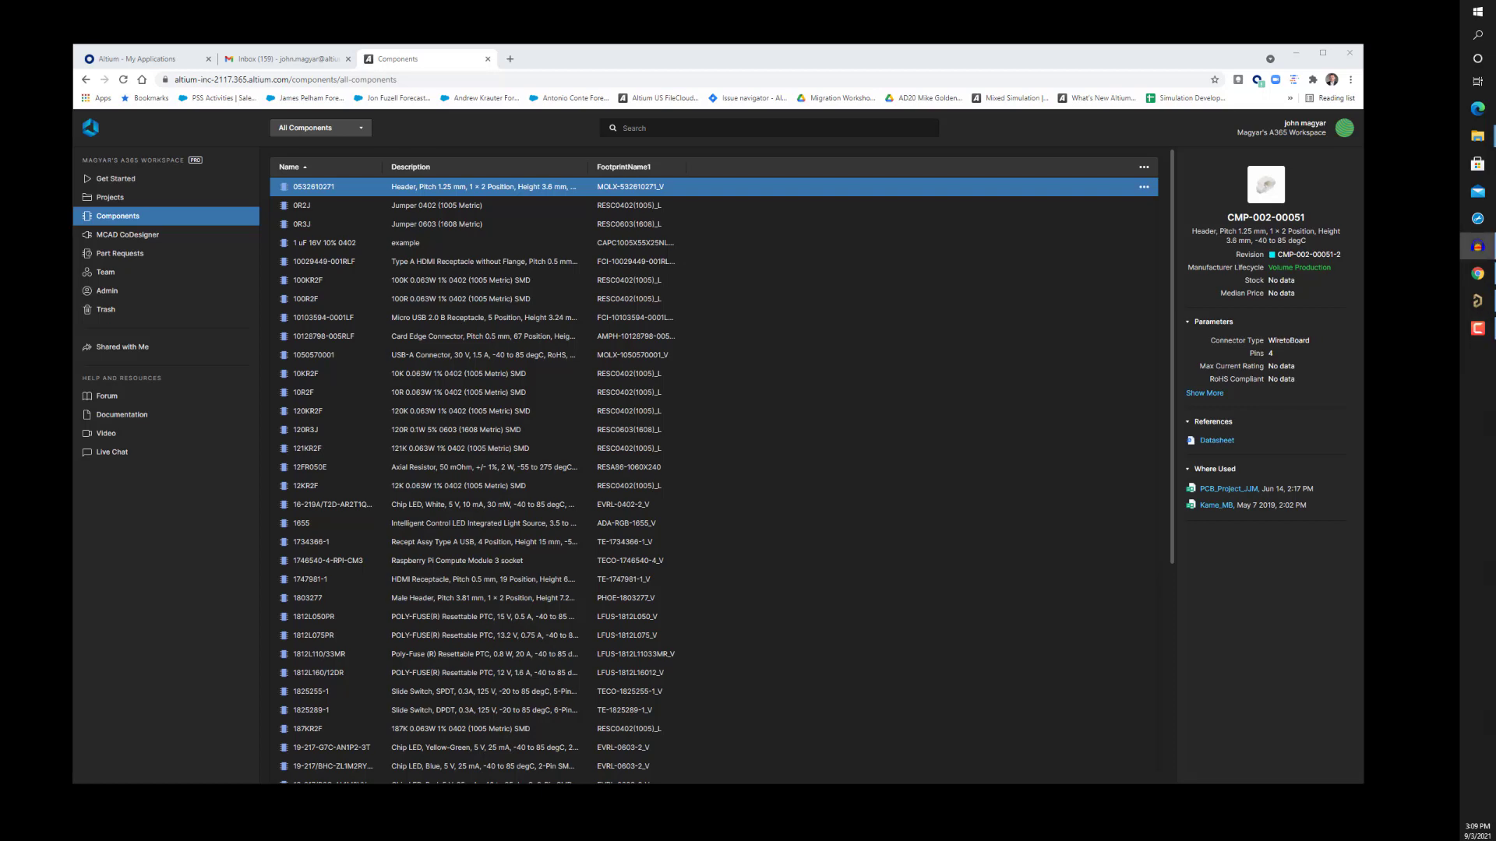
# - Show the workspace's project gallery with Kame_FMU, Rigid_Flex_Example and Carbon Switches
pyautogui.click(109, 198)
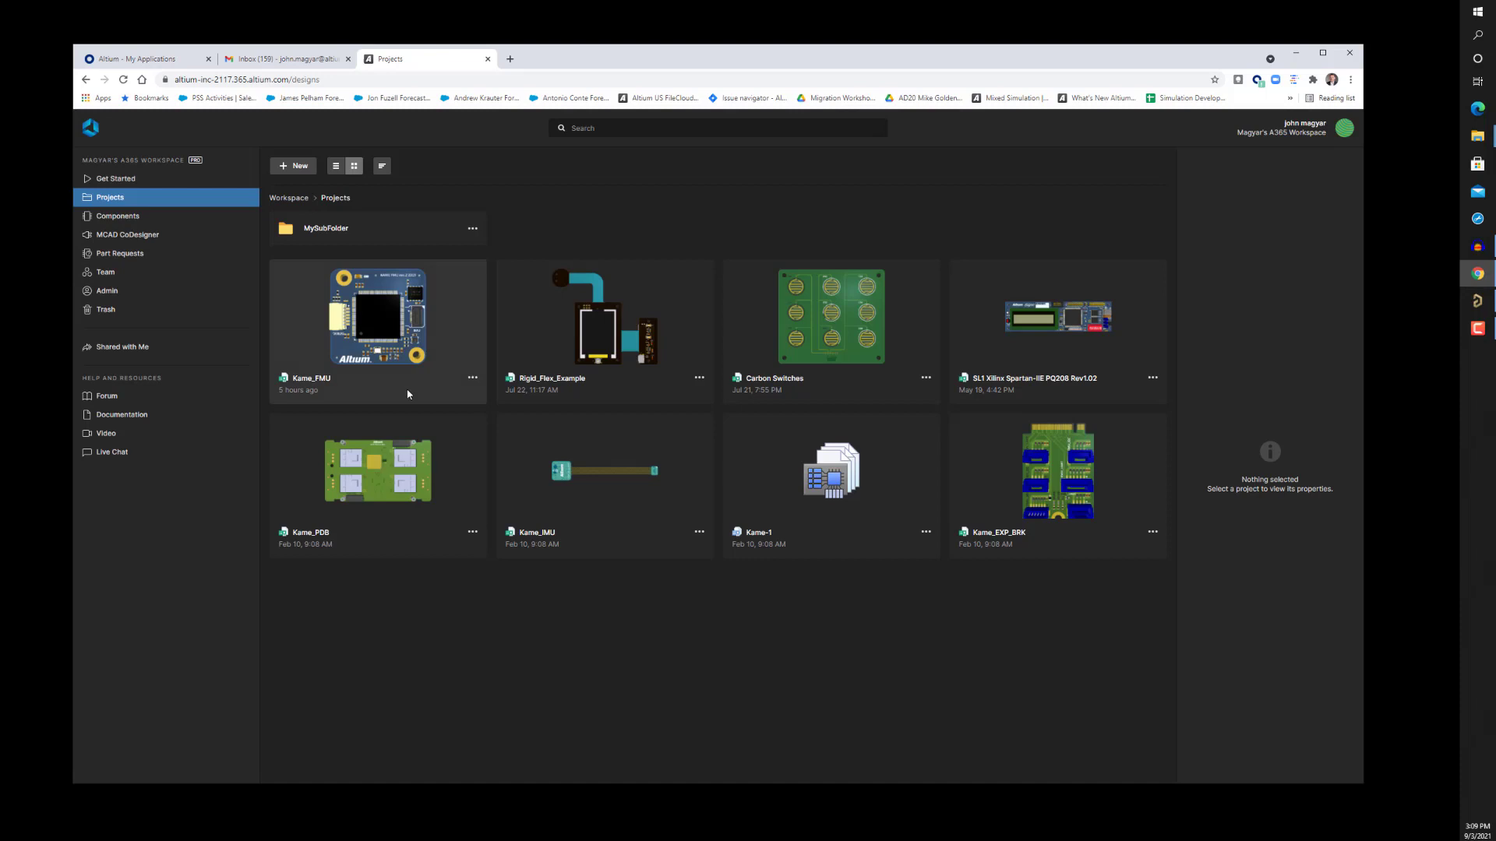
# - Display Kame_FMU's properties and scroll through its releases list and back
pyautogui.click(472, 379)
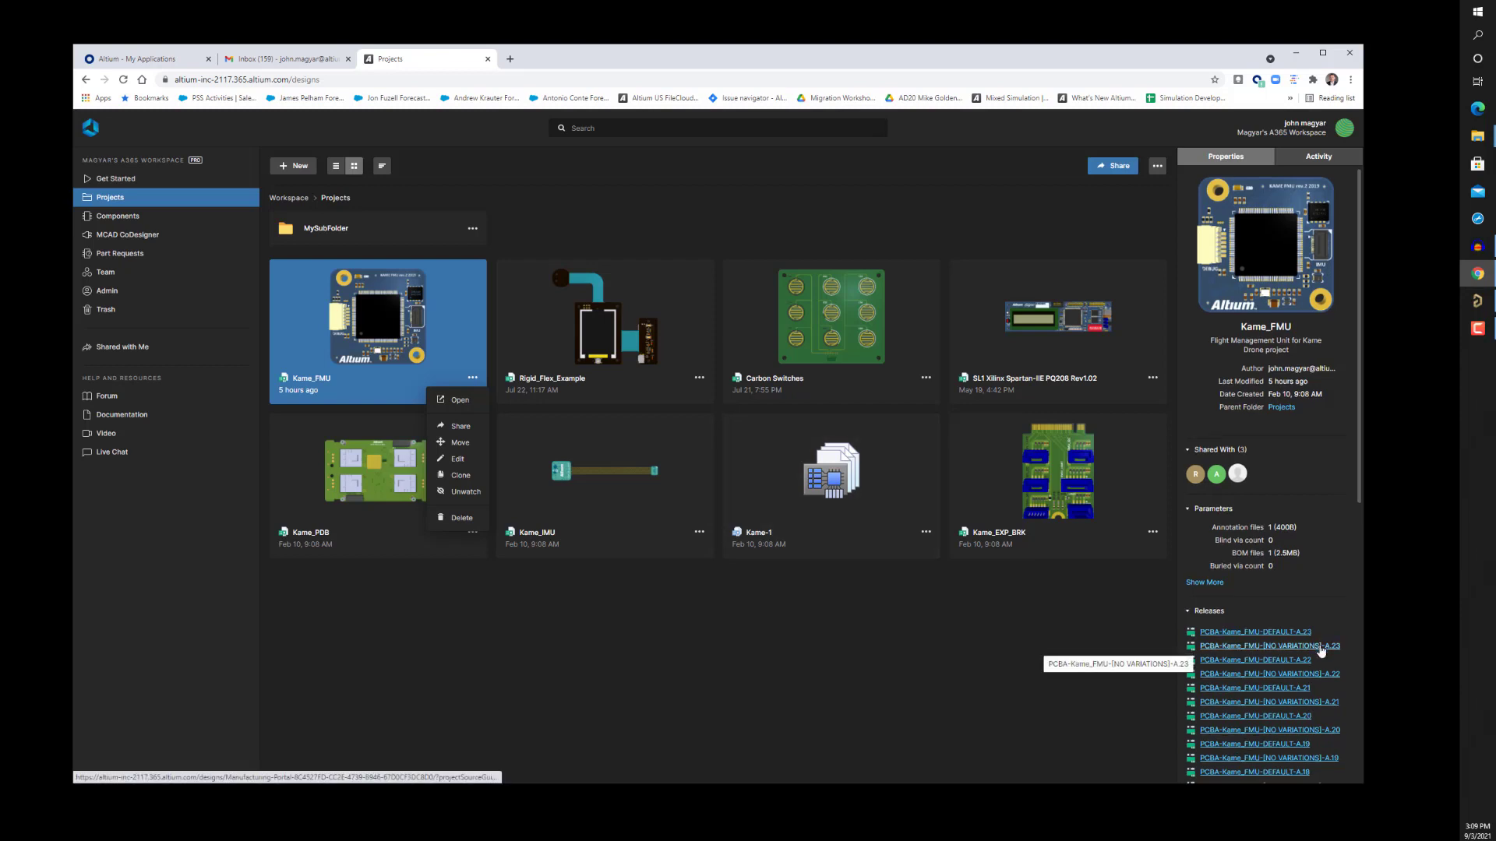
pyautogui.scroll(-4, 1321, 653)
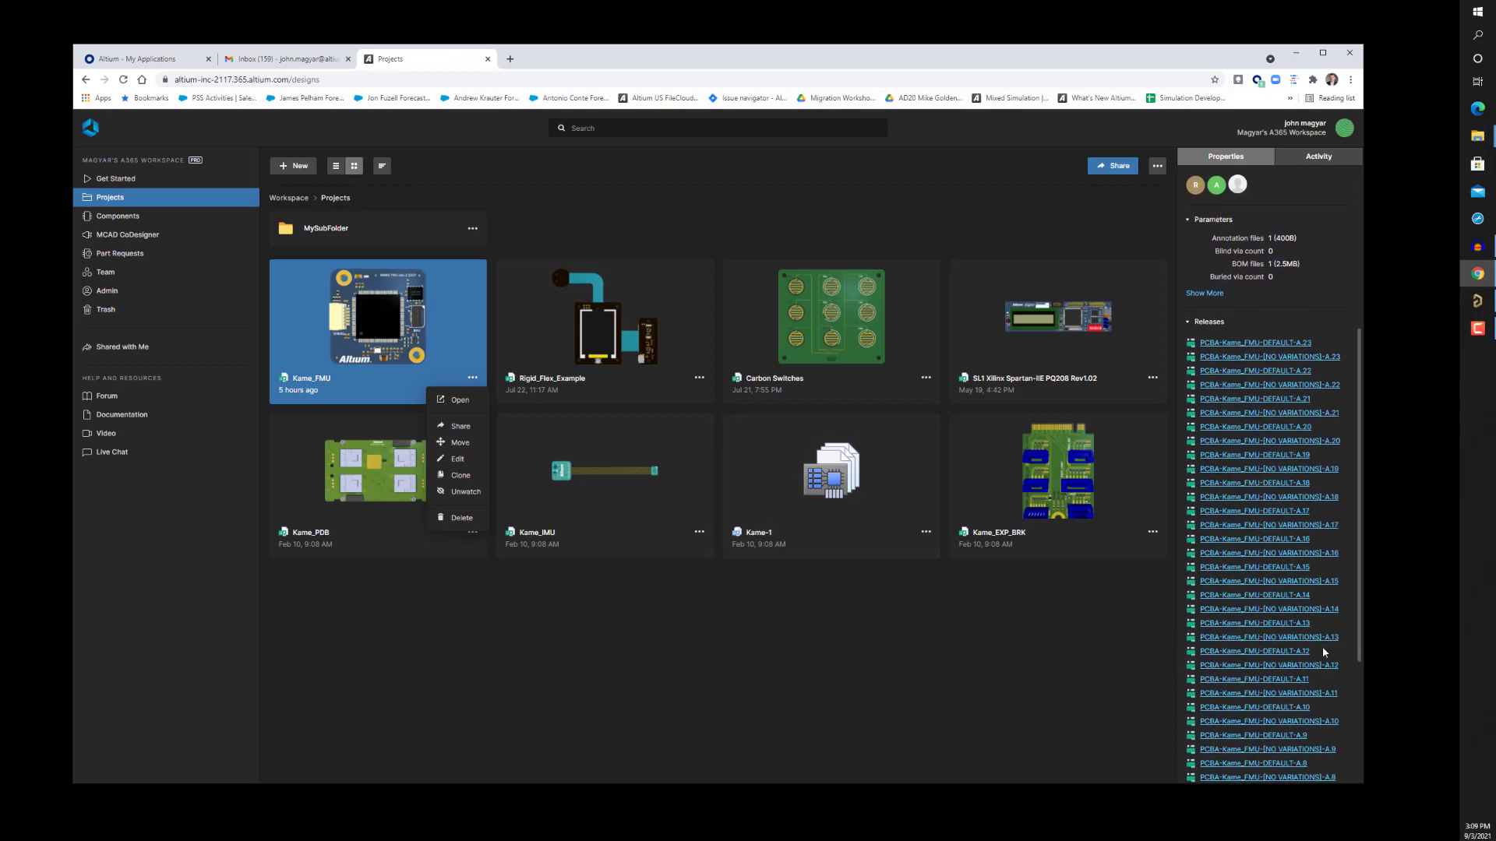
pyautogui.scroll(4, 1322, 651)
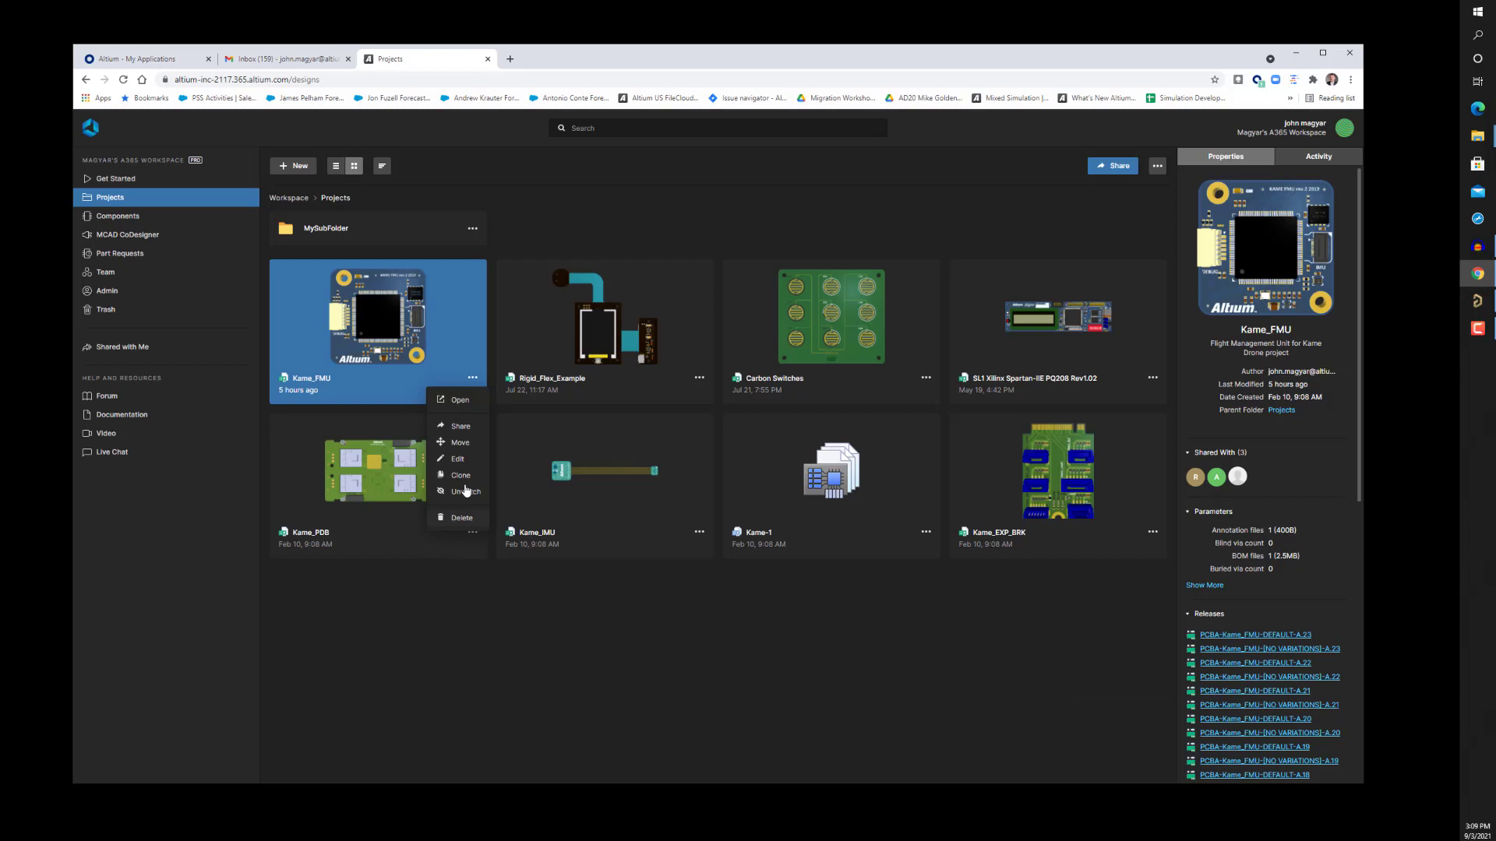
# - Start sharing Kame_FMU and select the members/email field to choose recipients
pyautogui.click(460, 427)
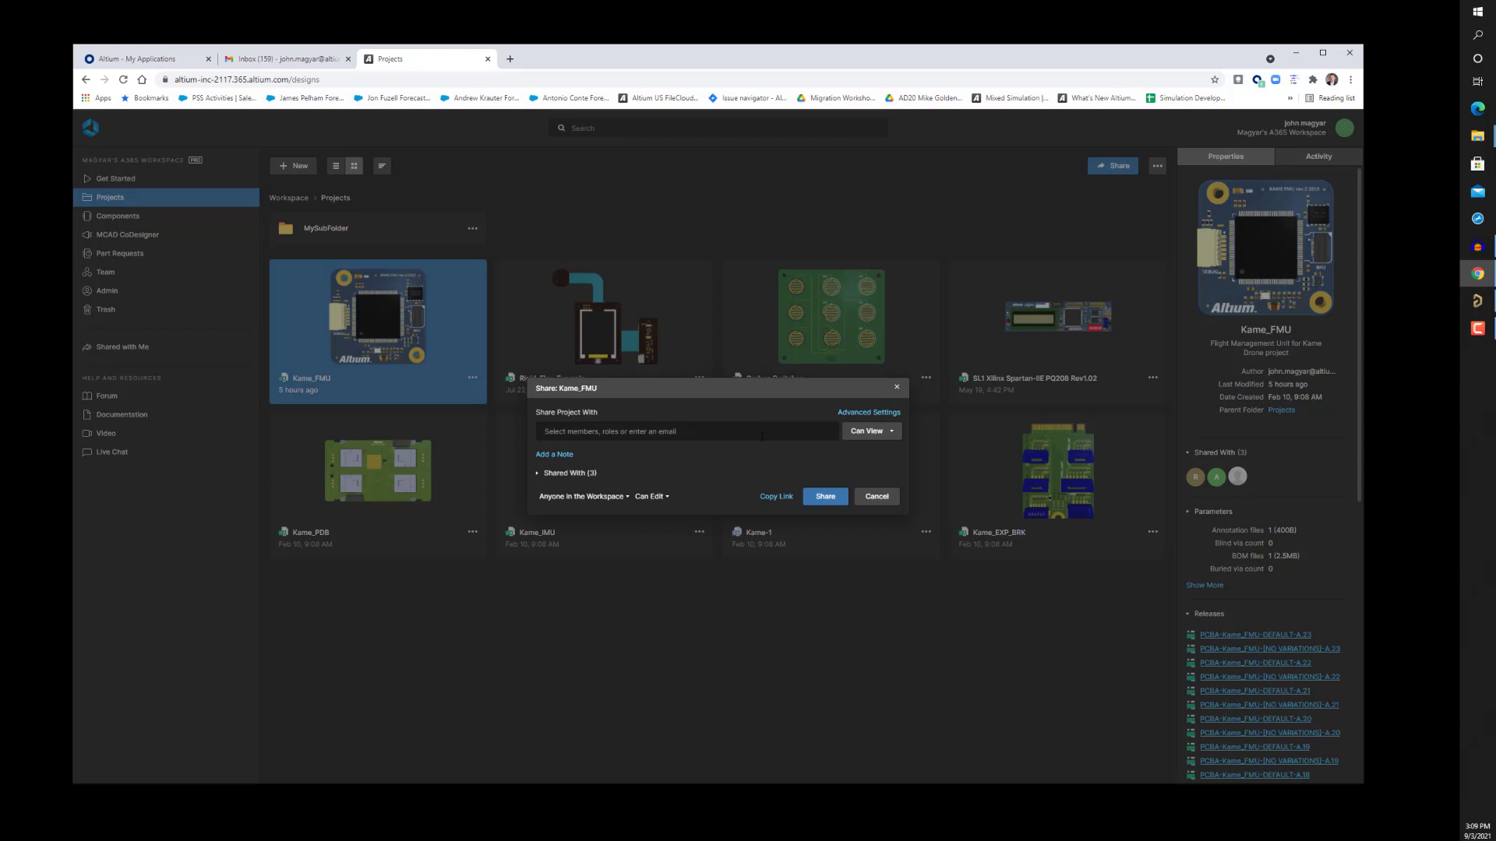
pyautogui.click(762, 437)
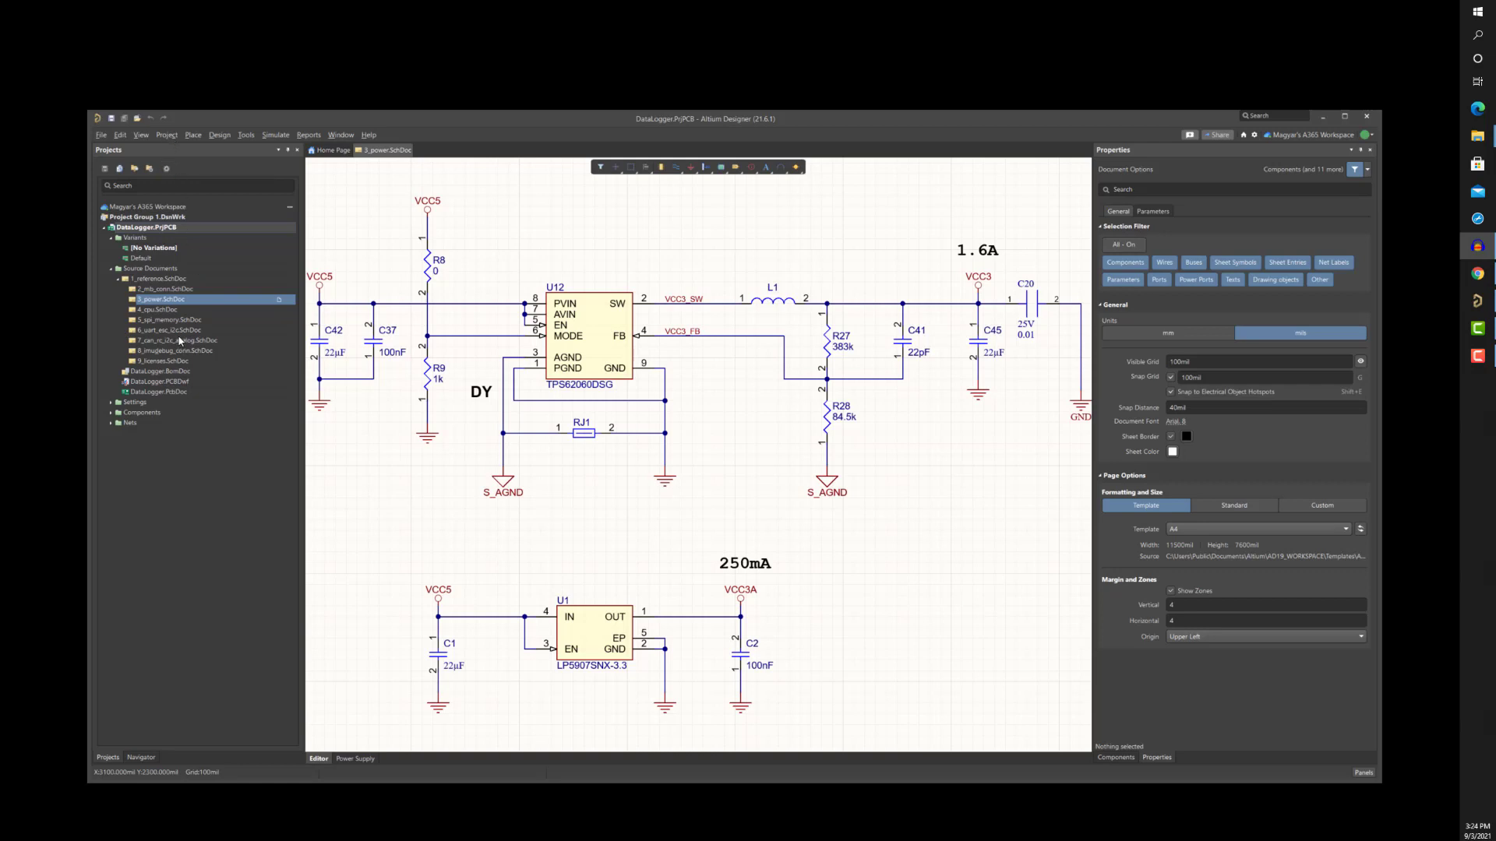
# - Make DataLogger.PrjPCB available online via the Project menu and its context menu
pyautogui.click(166, 136)
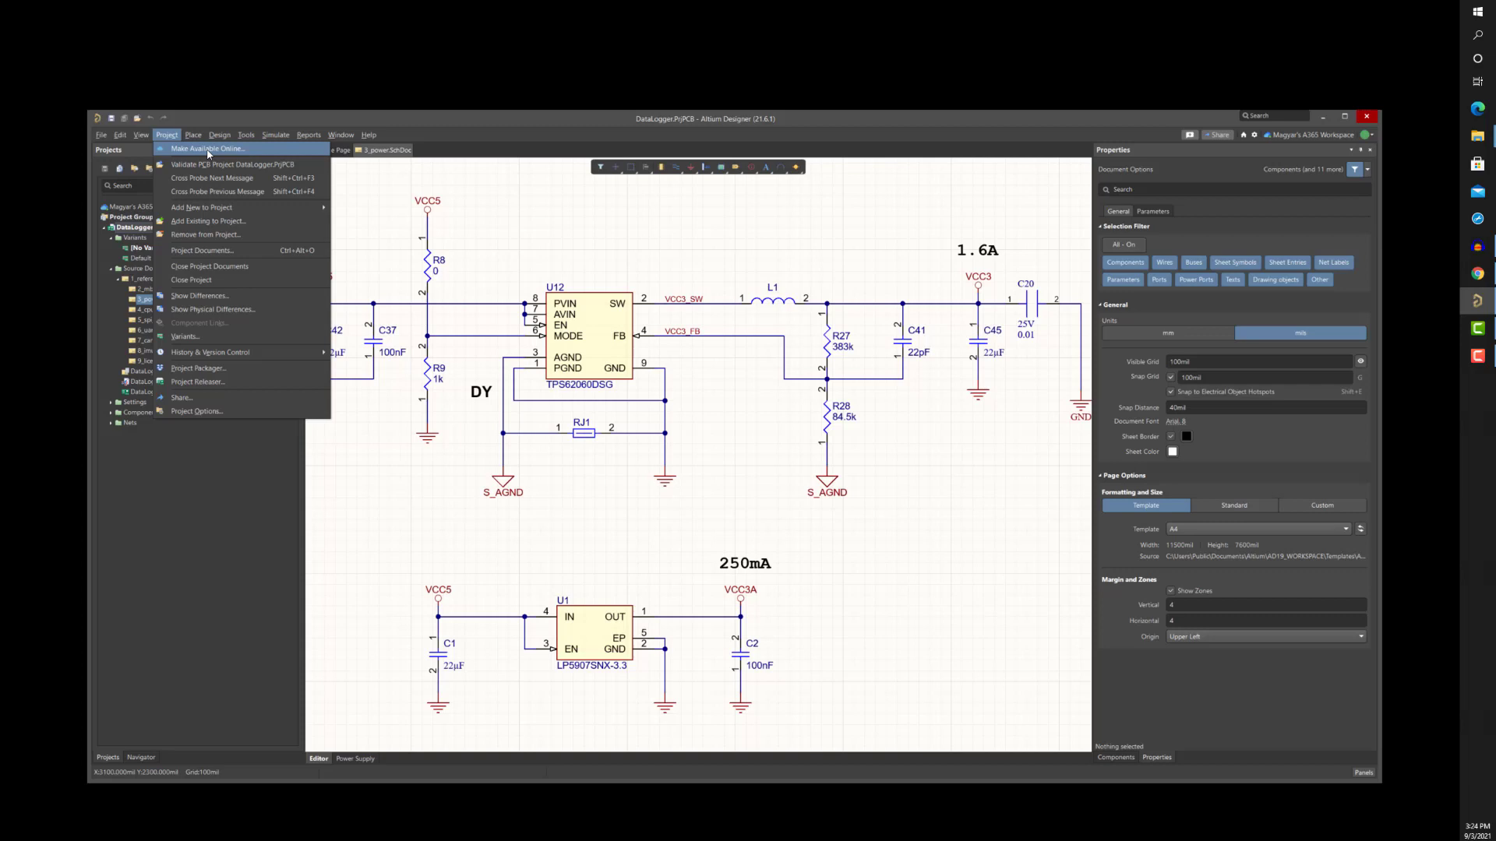
pyautogui.rightClick(130, 229)
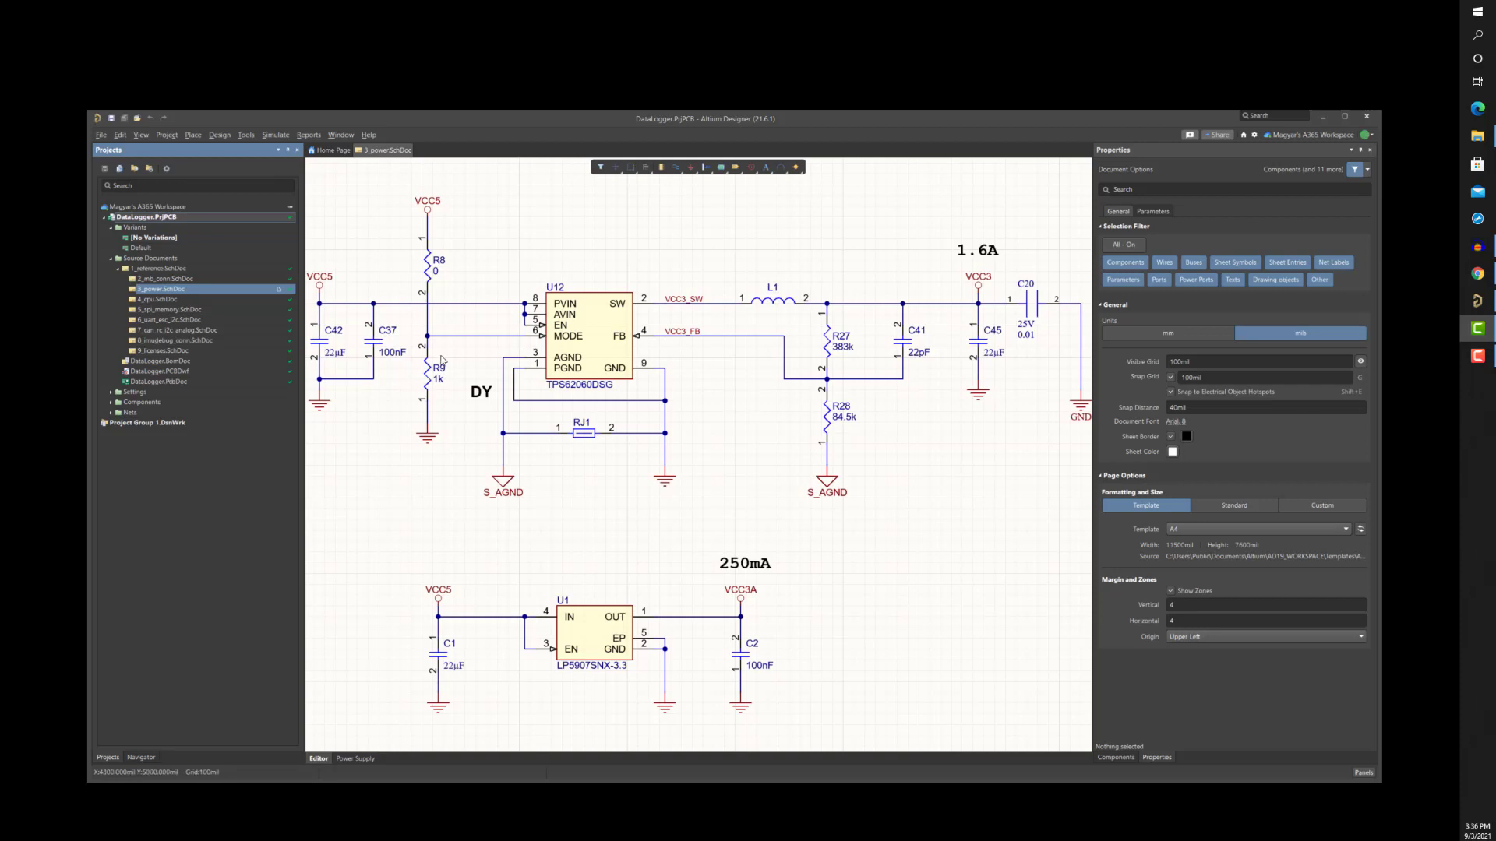
# - Create PCB_Project_1 from the Default PCB Project template
pyautogui.click(101, 137)
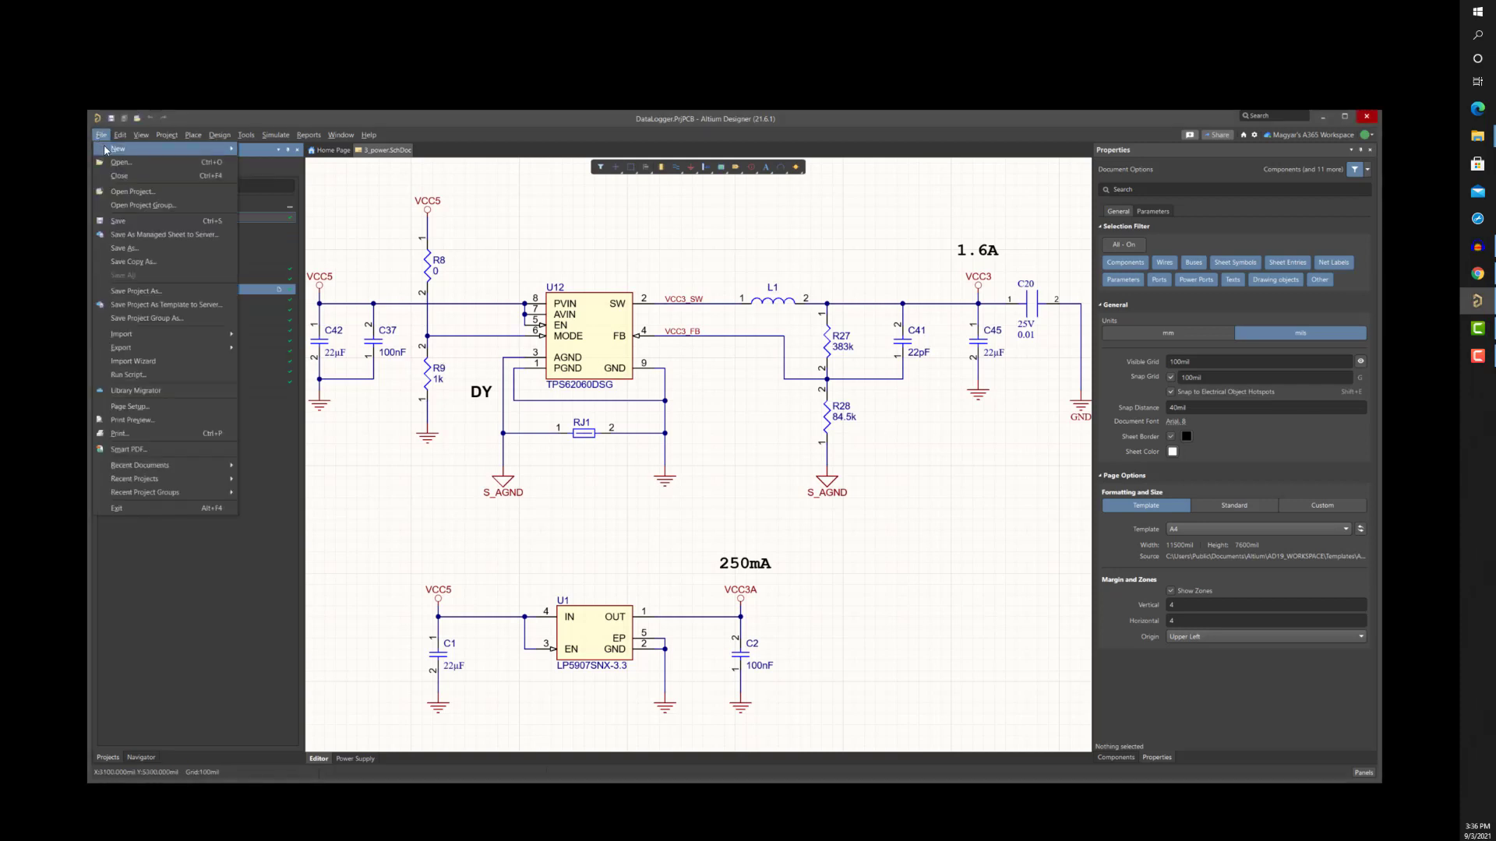
pyautogui.moveTo(106, 151)
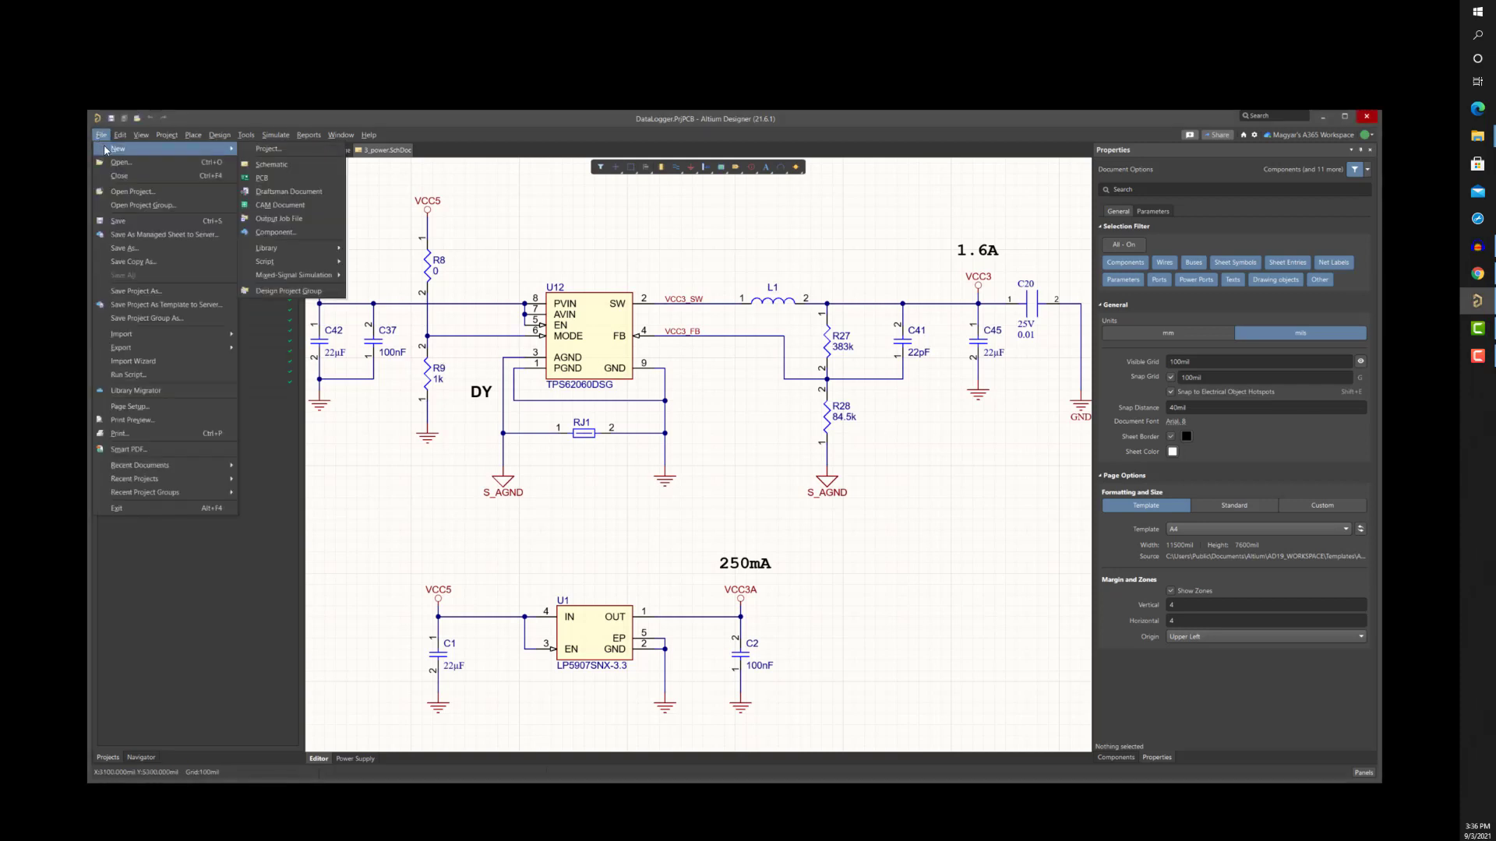
pyautogui.click(268, 149)
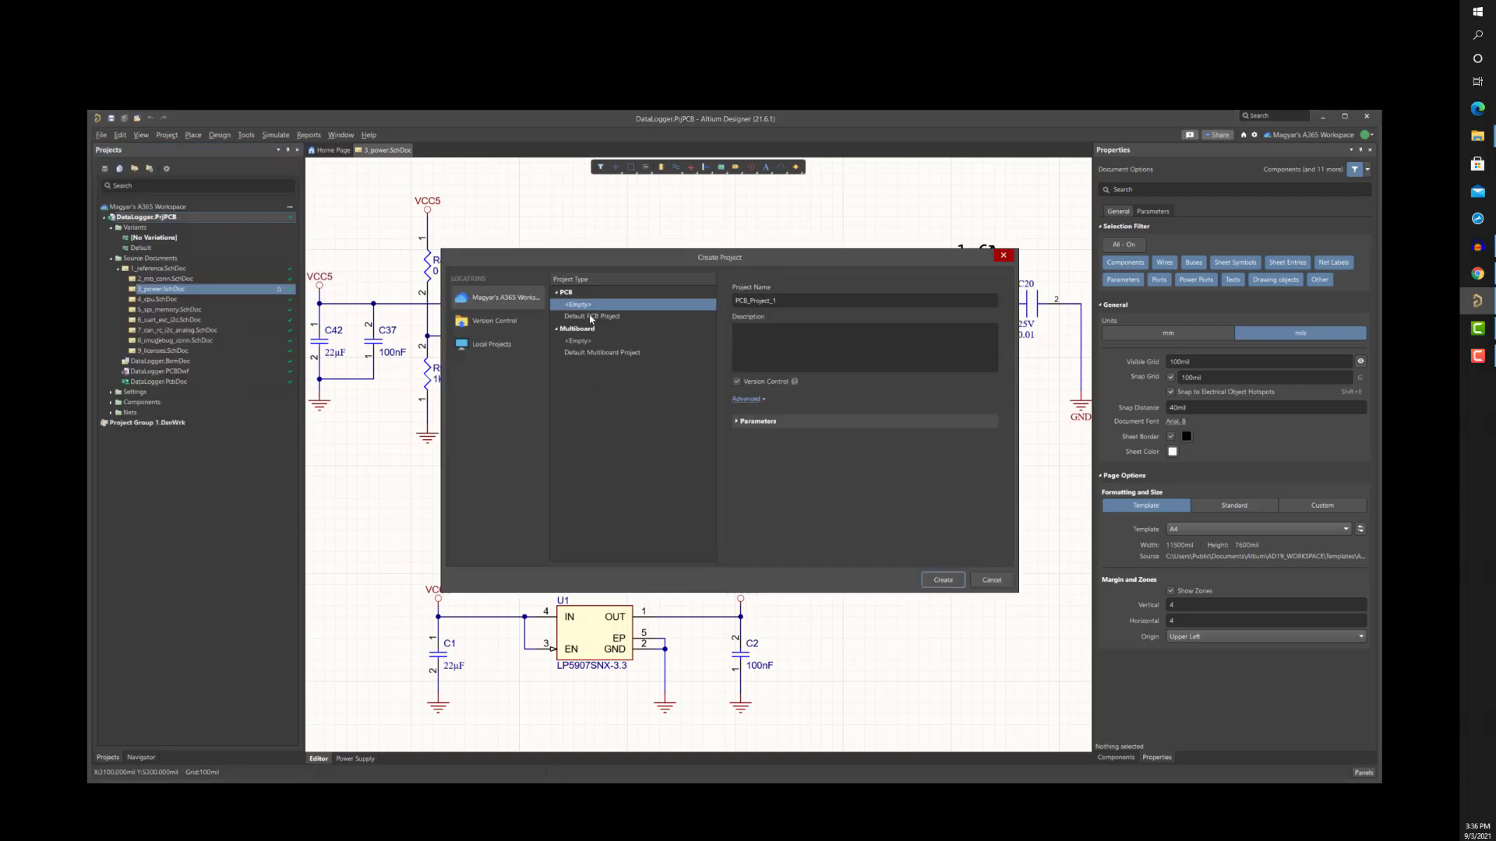
pyautogui.click(591, 316)
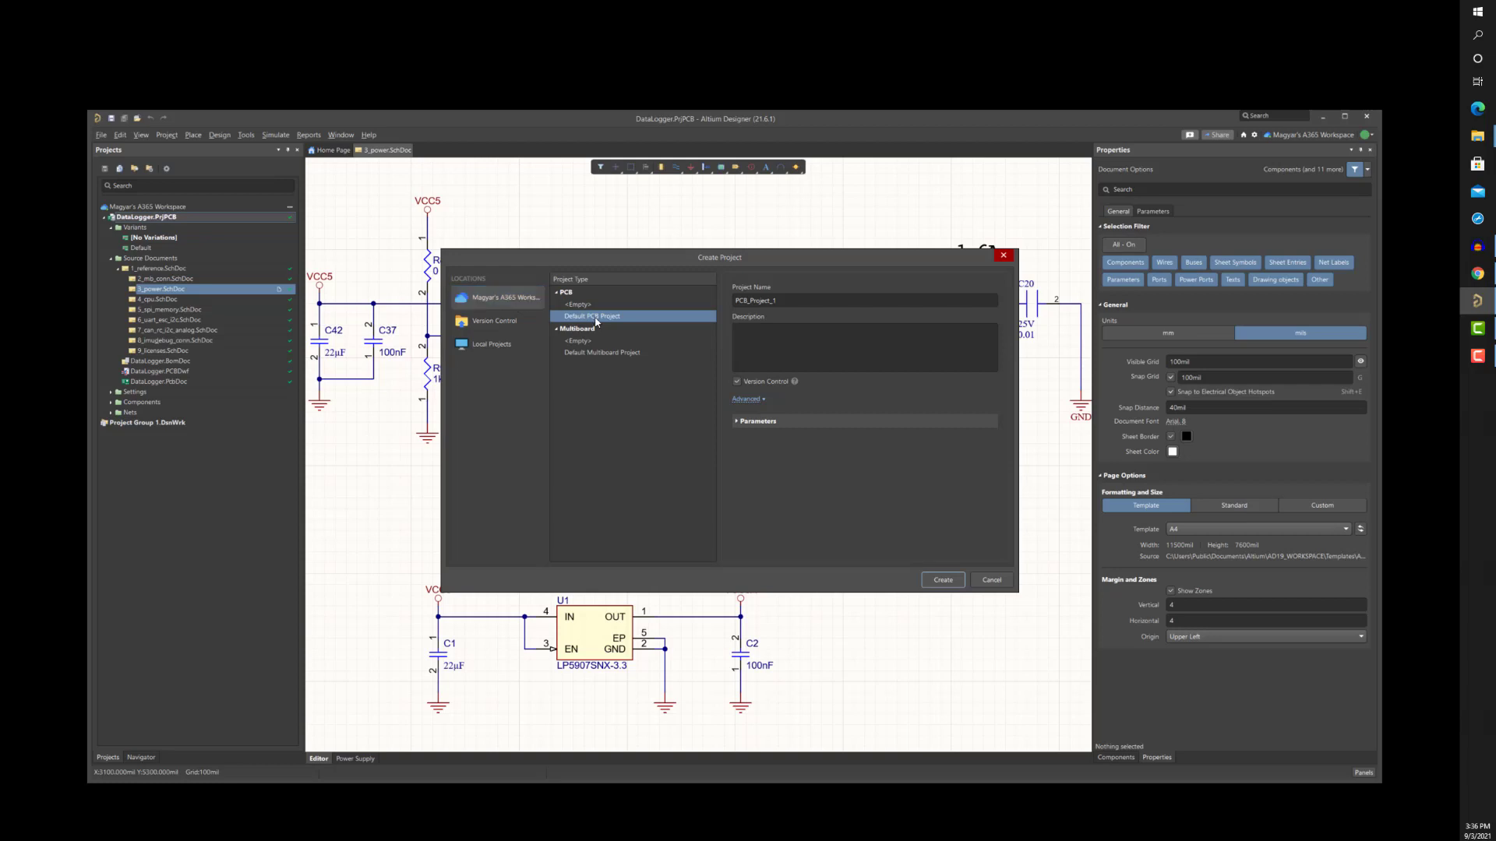
pyautogui.click(944, 580)
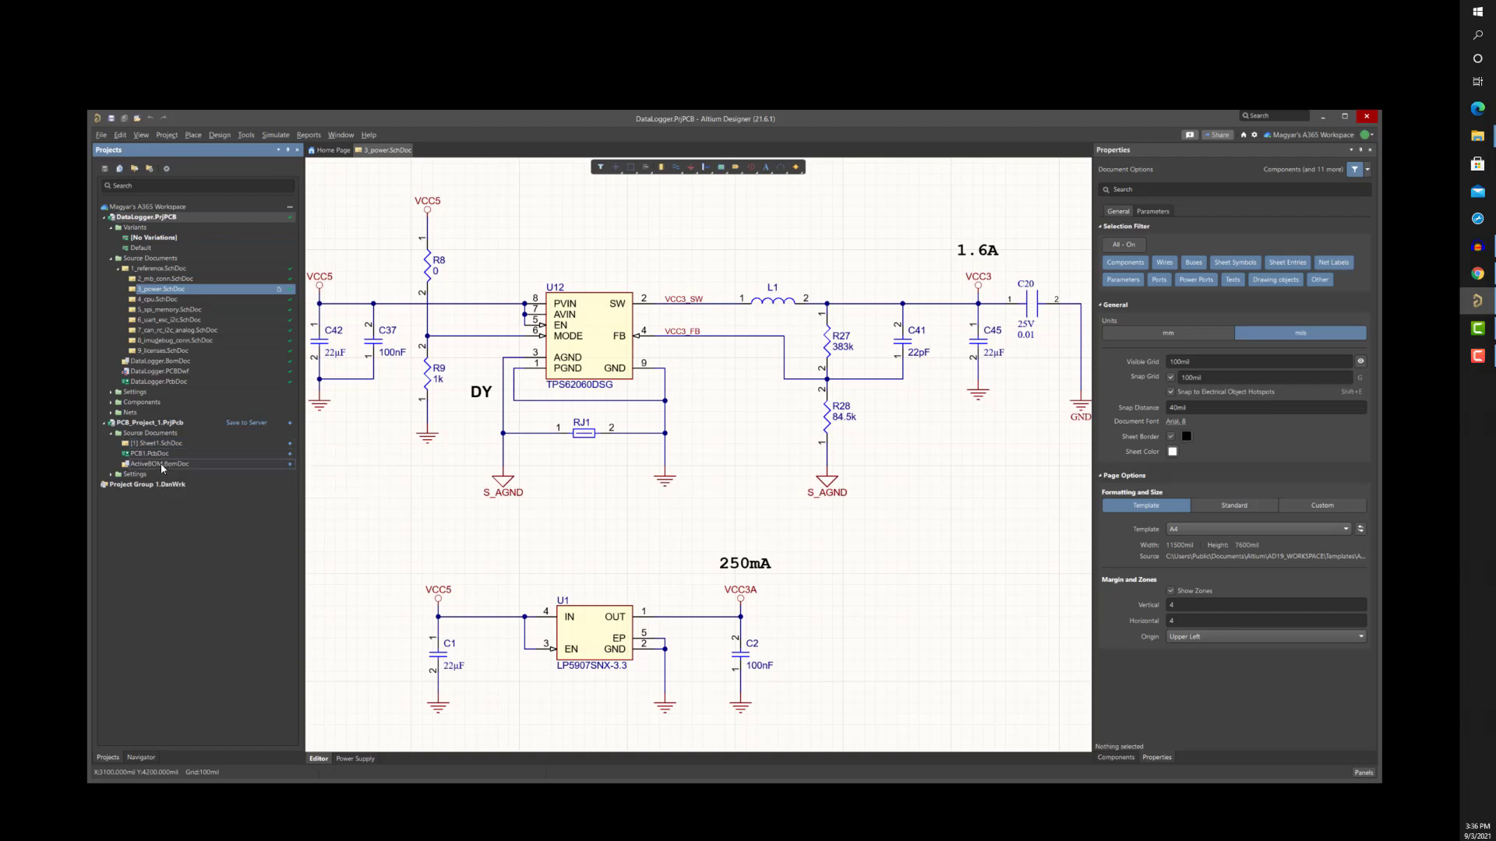
# - Expand PCB_Project_1's Output Job Files and save the project to the server
pyautogui.click(111, 475)
pyautogui.click(119, 485)
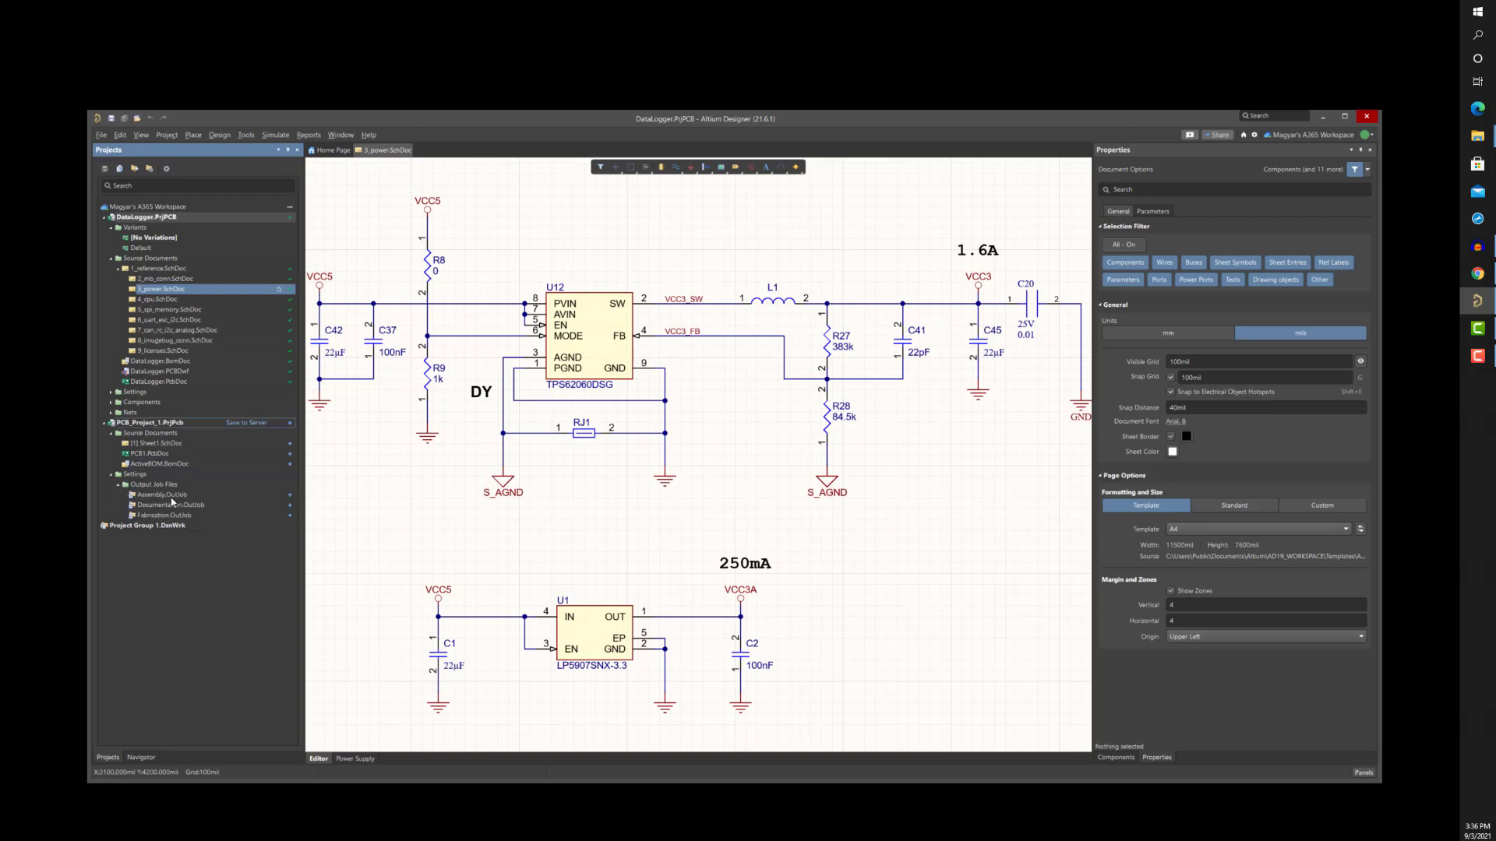
pyautogui.click(243, 424)
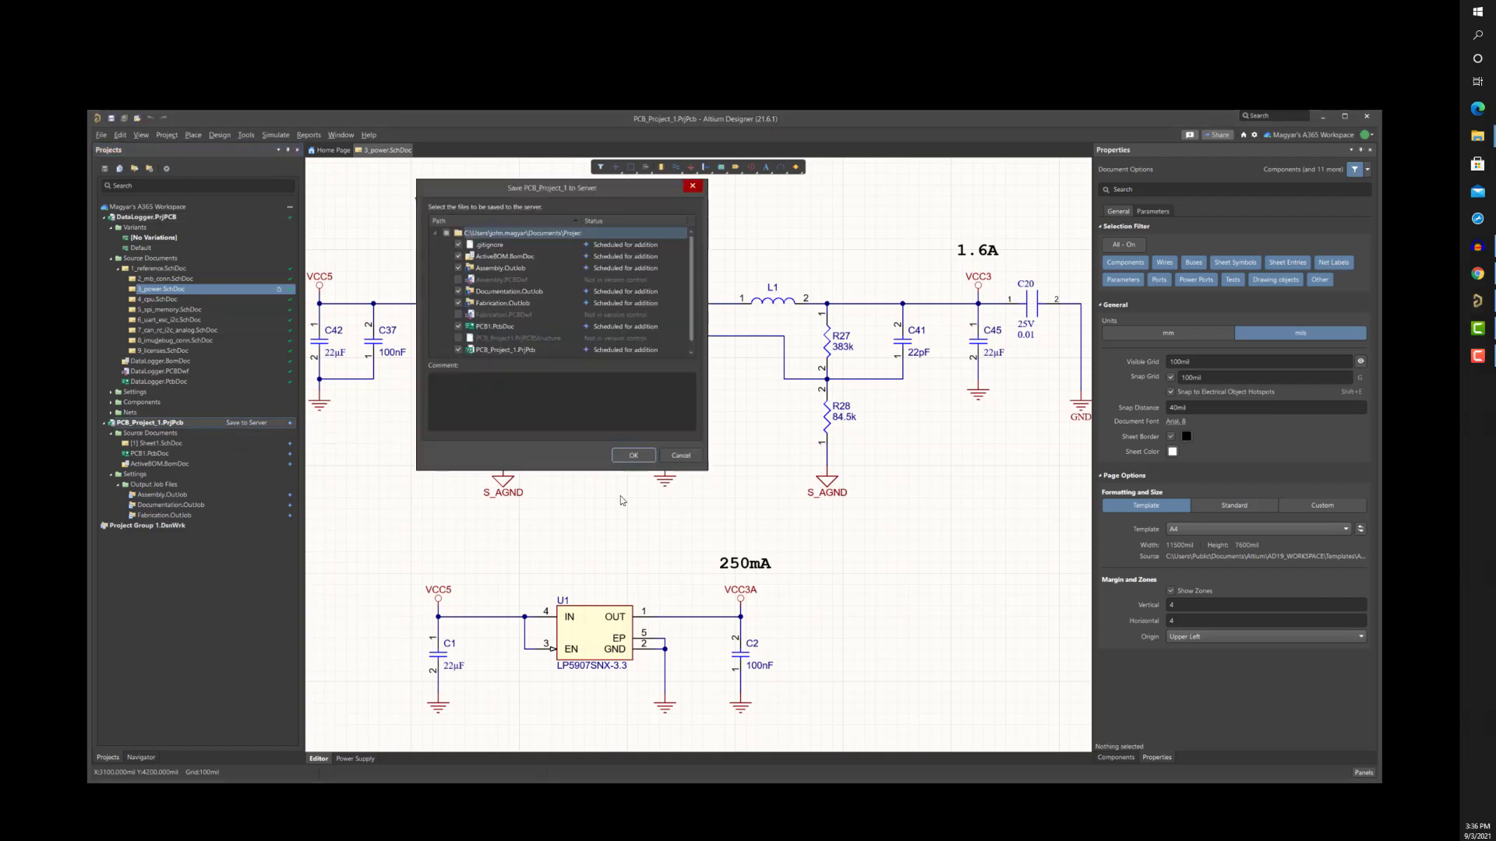
pyautogui.click(635, 457)
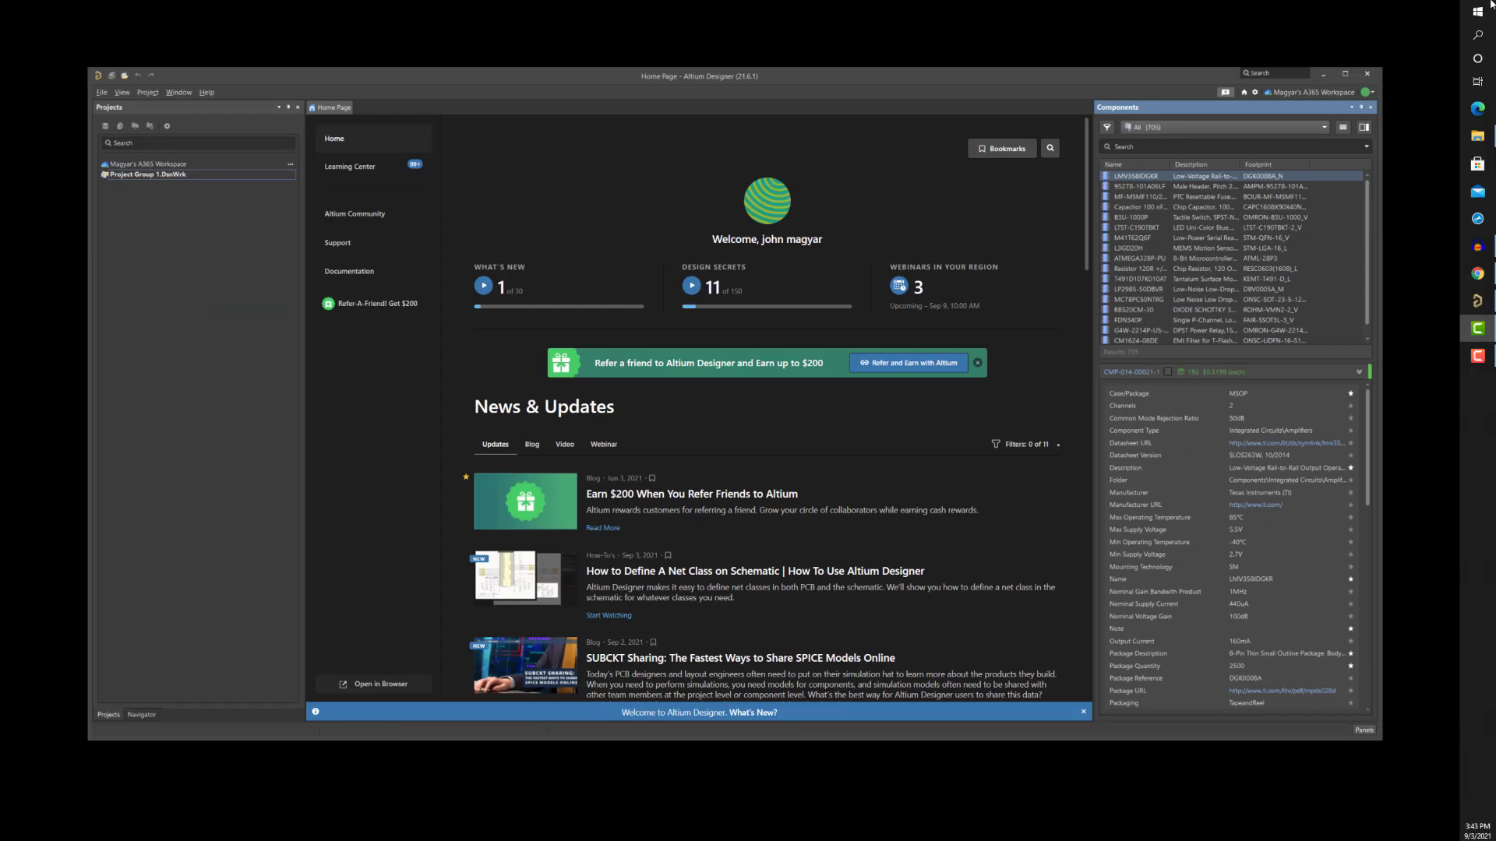
# - Check the signed-in account options, then open the DataLogger project from the workspace
pyautogui.click(1372, 93)
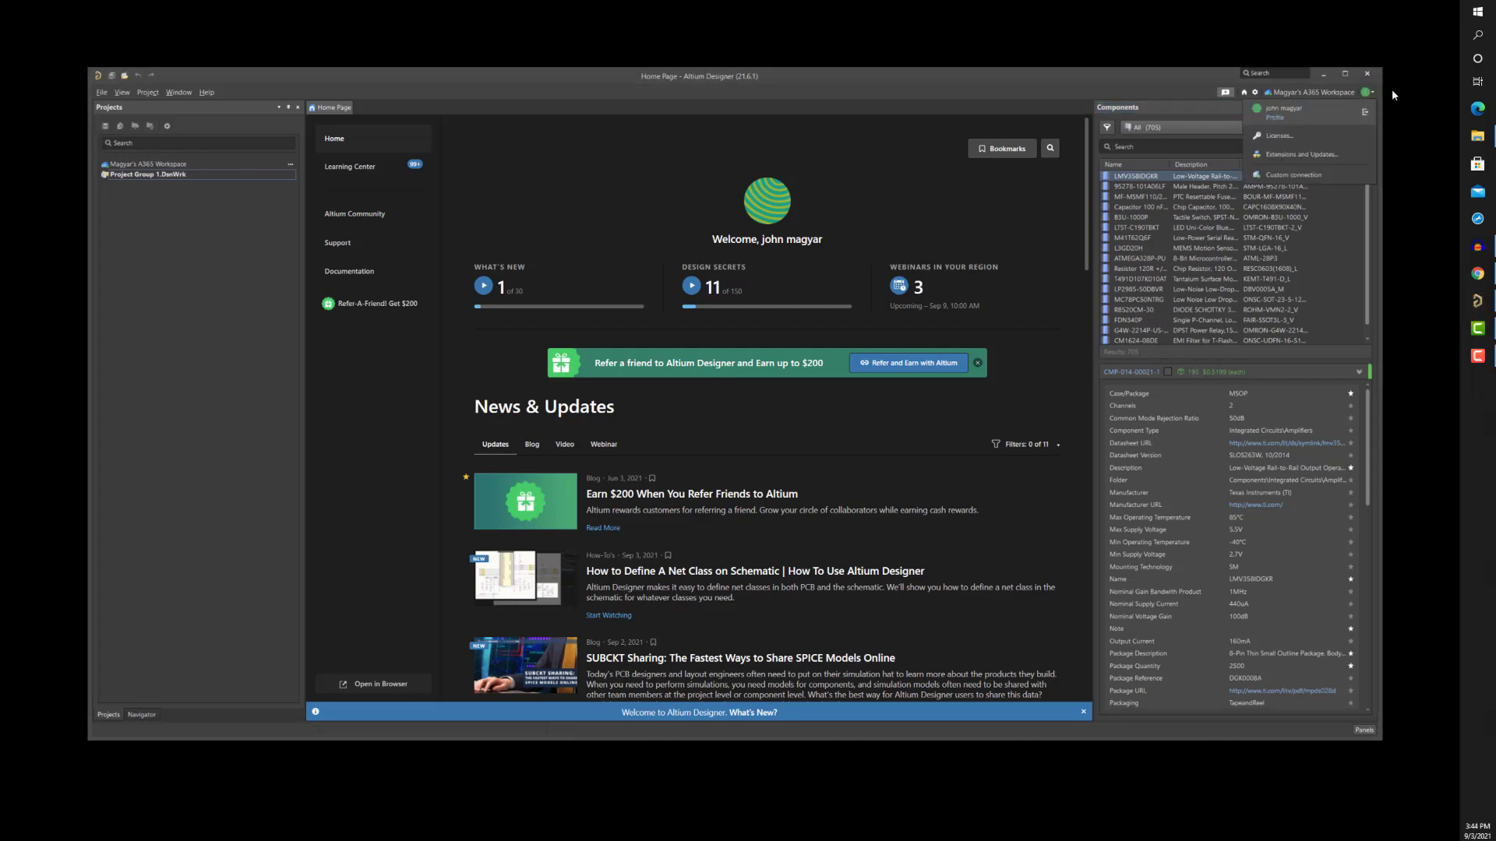
pyautogui.click(1397, 88)
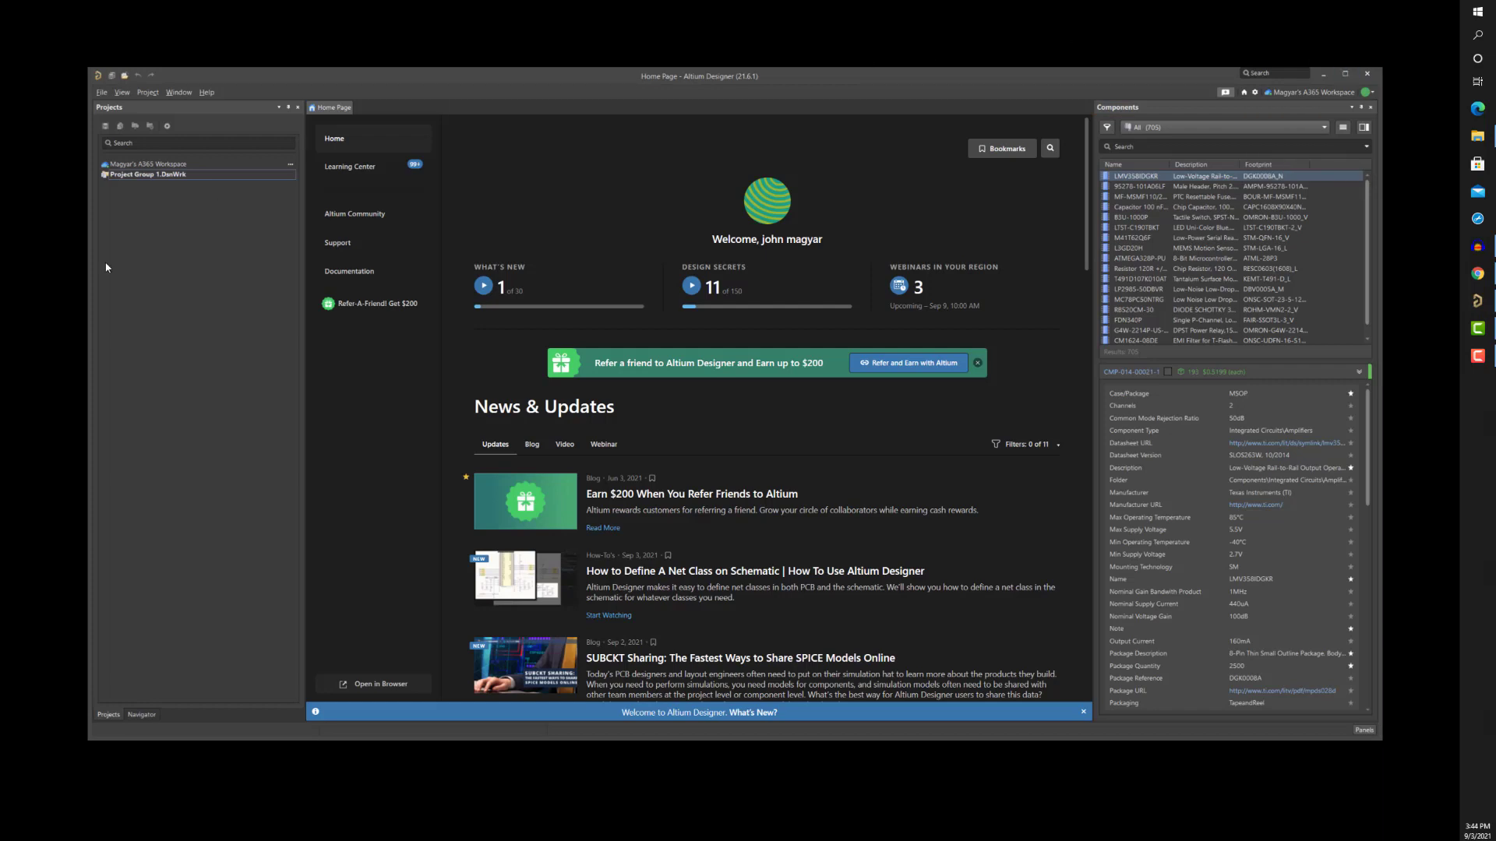
pyautogui.click(101, 92)
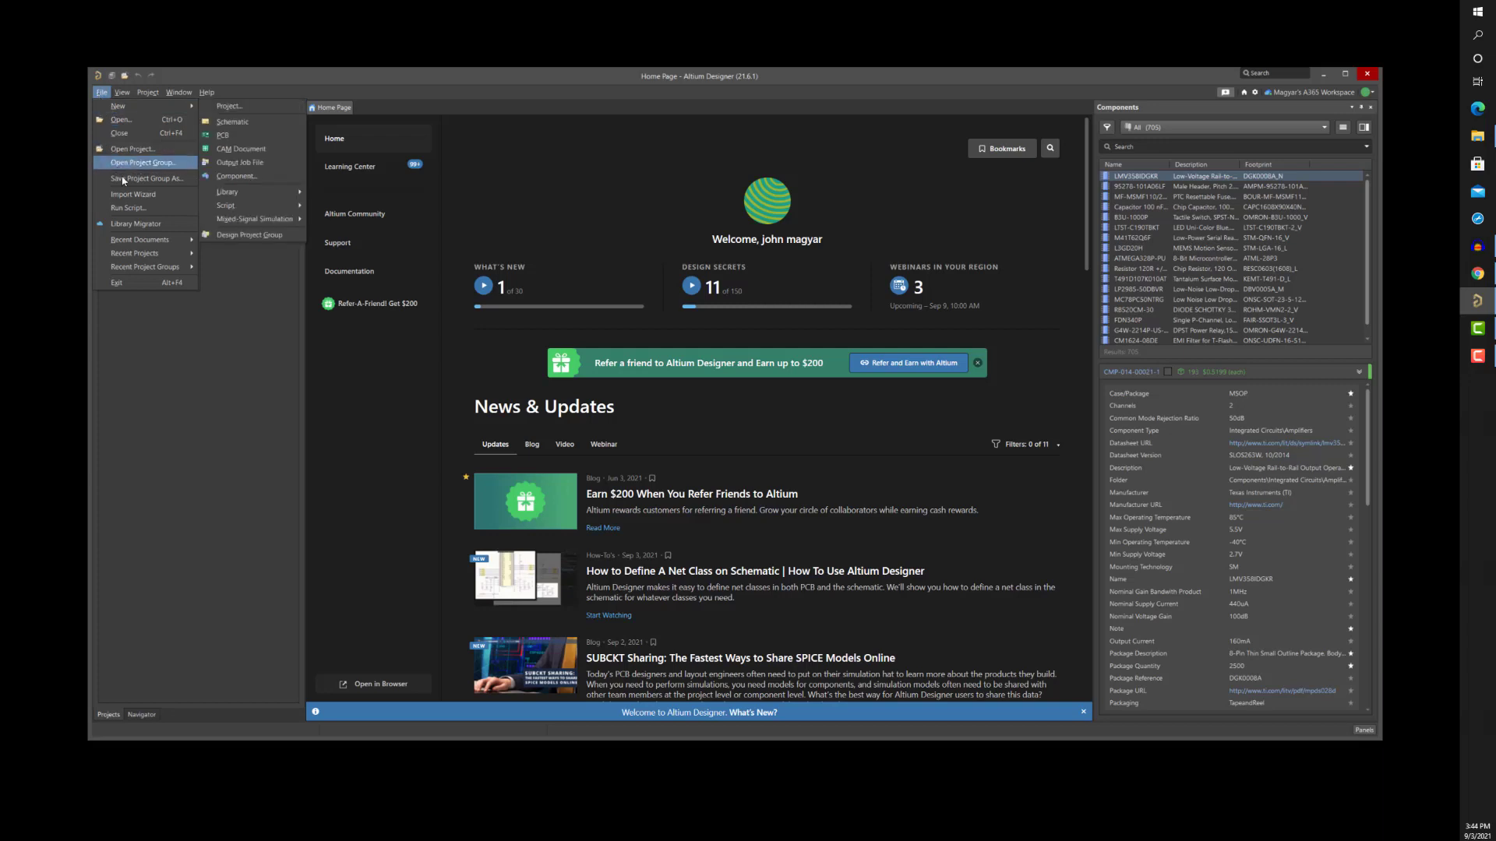
pyautogui.click(130, 150)
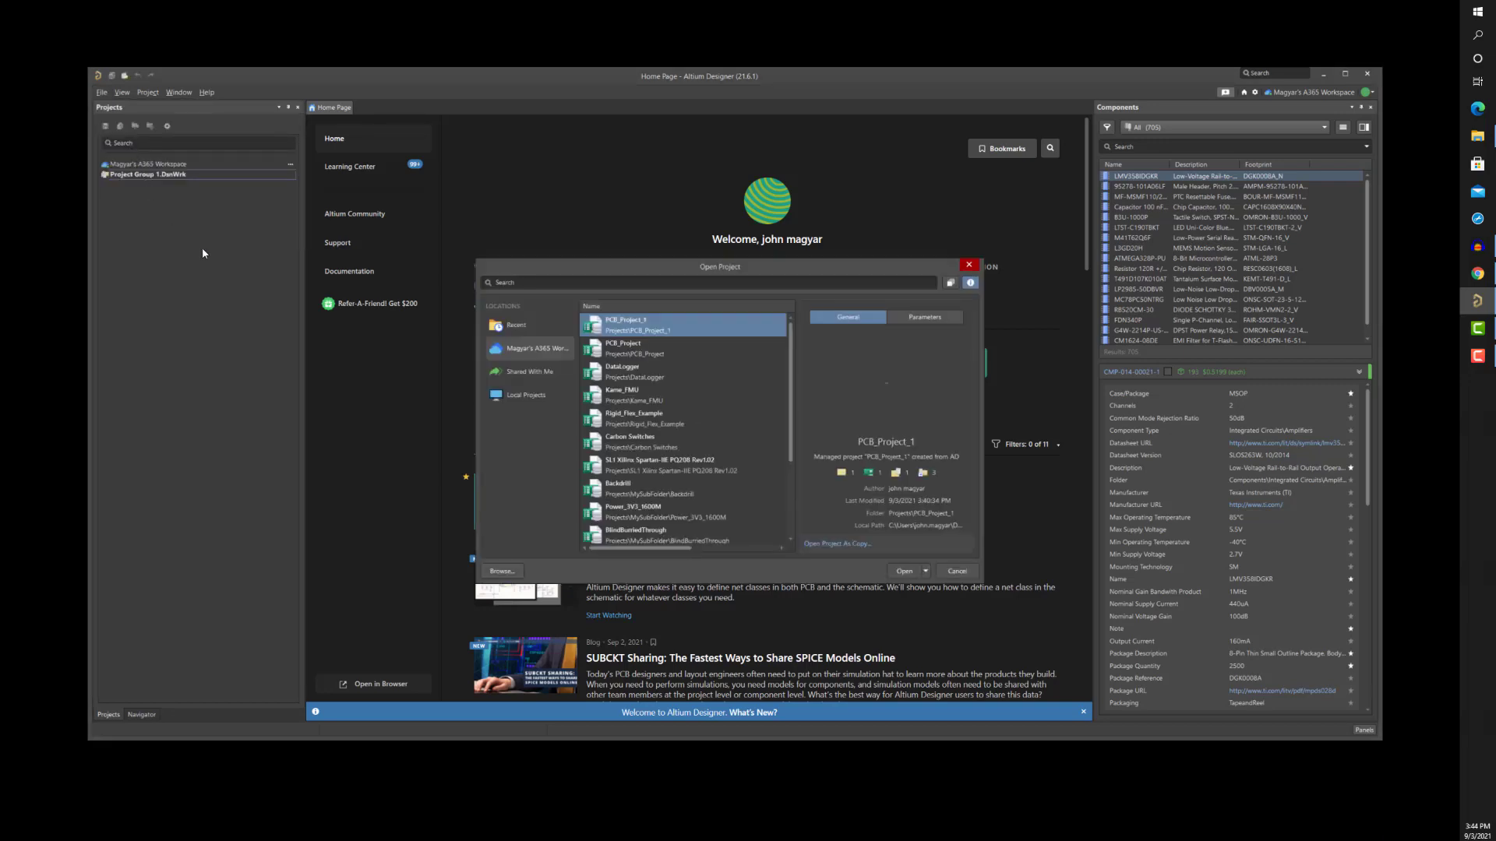
pyautogui.click(630, 371)
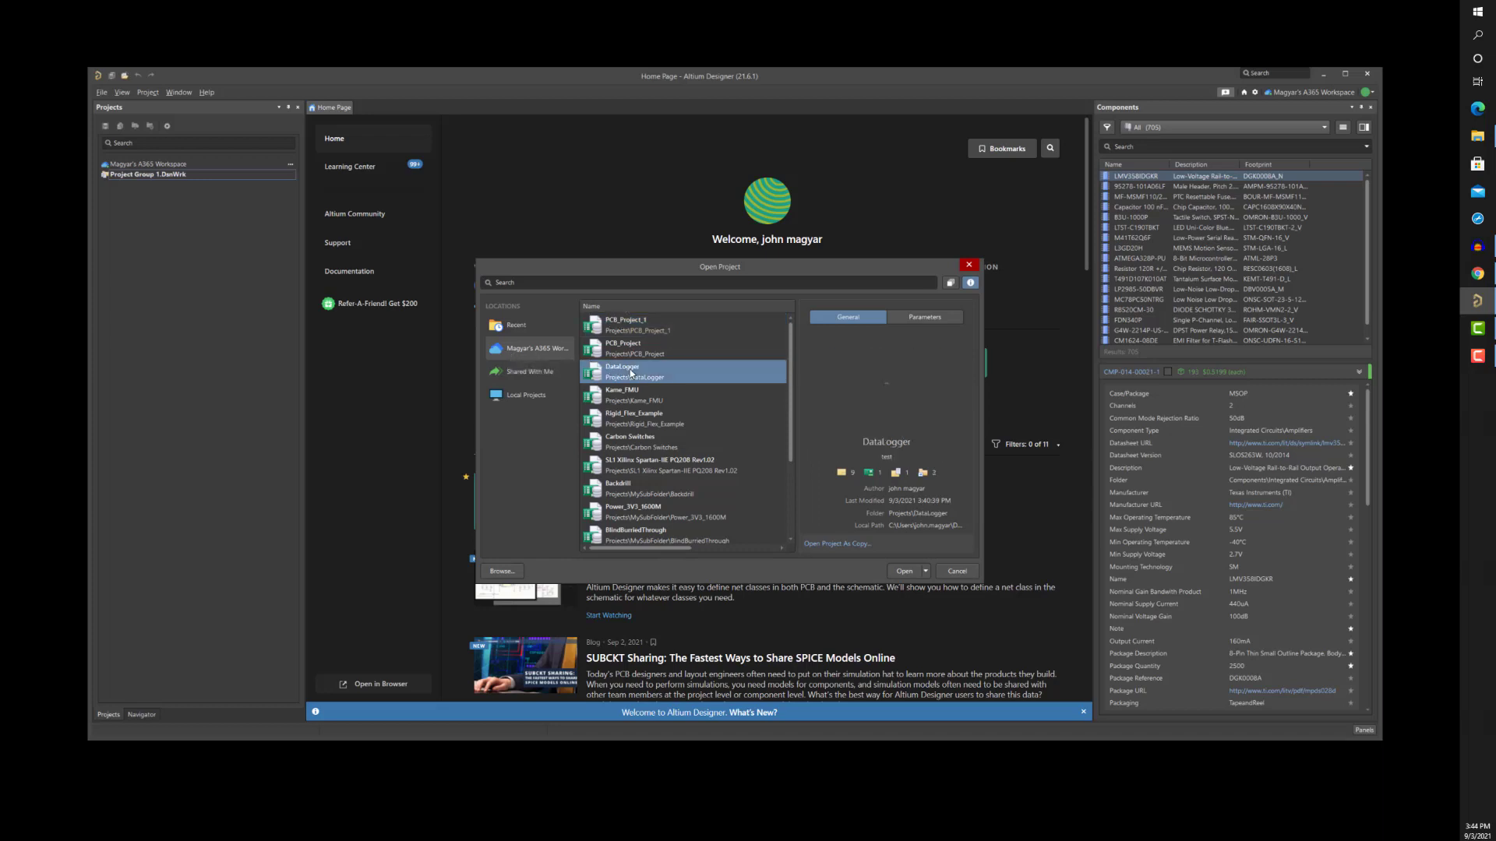
pyautogui.click(906, 572)
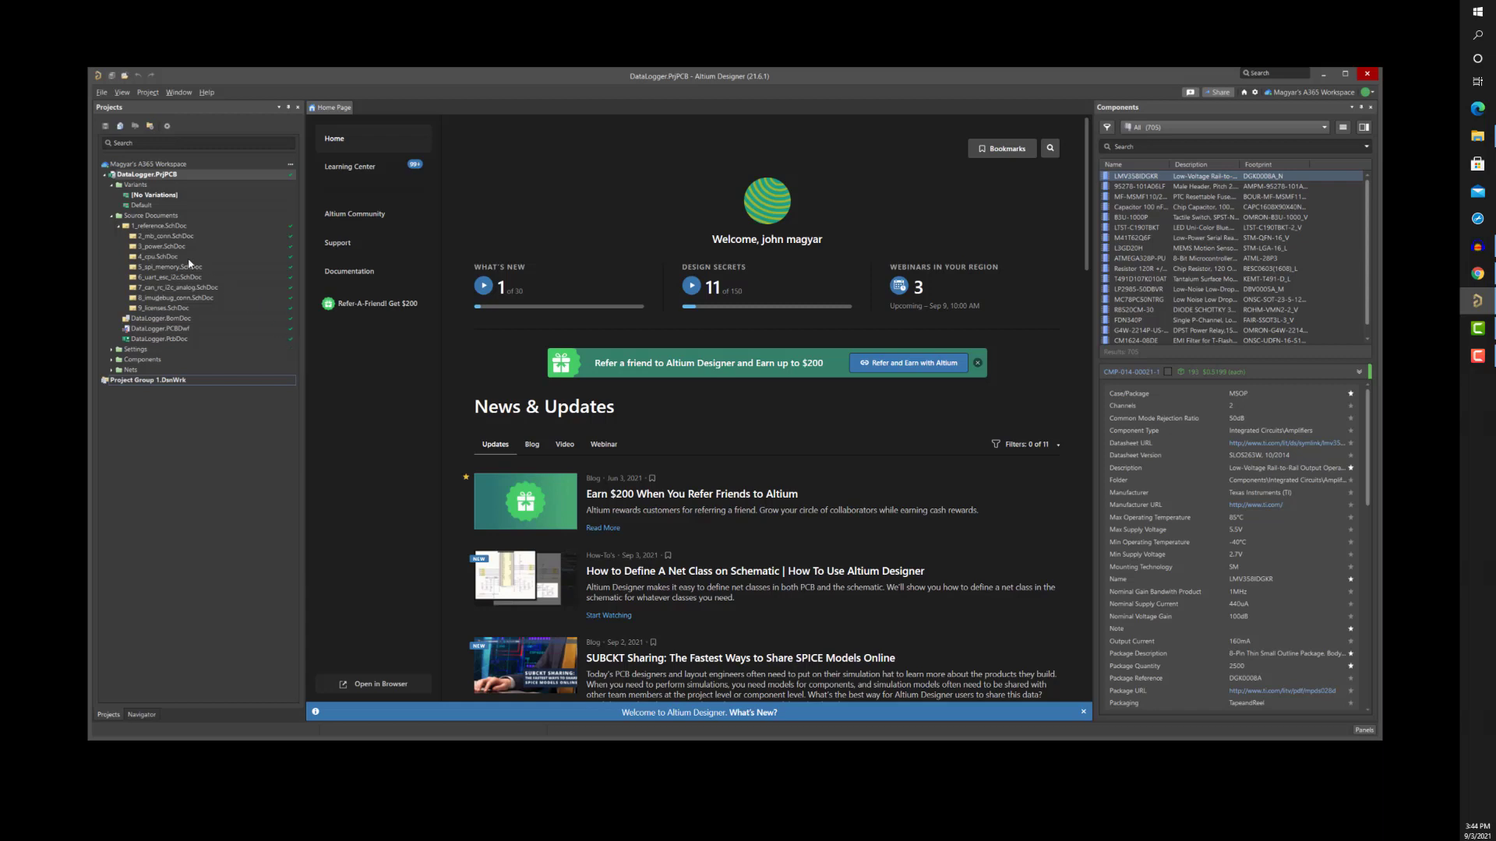
# - Open 3_power.SchDoc and place a GND power port below C41
pyautogui.doubleClick(164, 246)
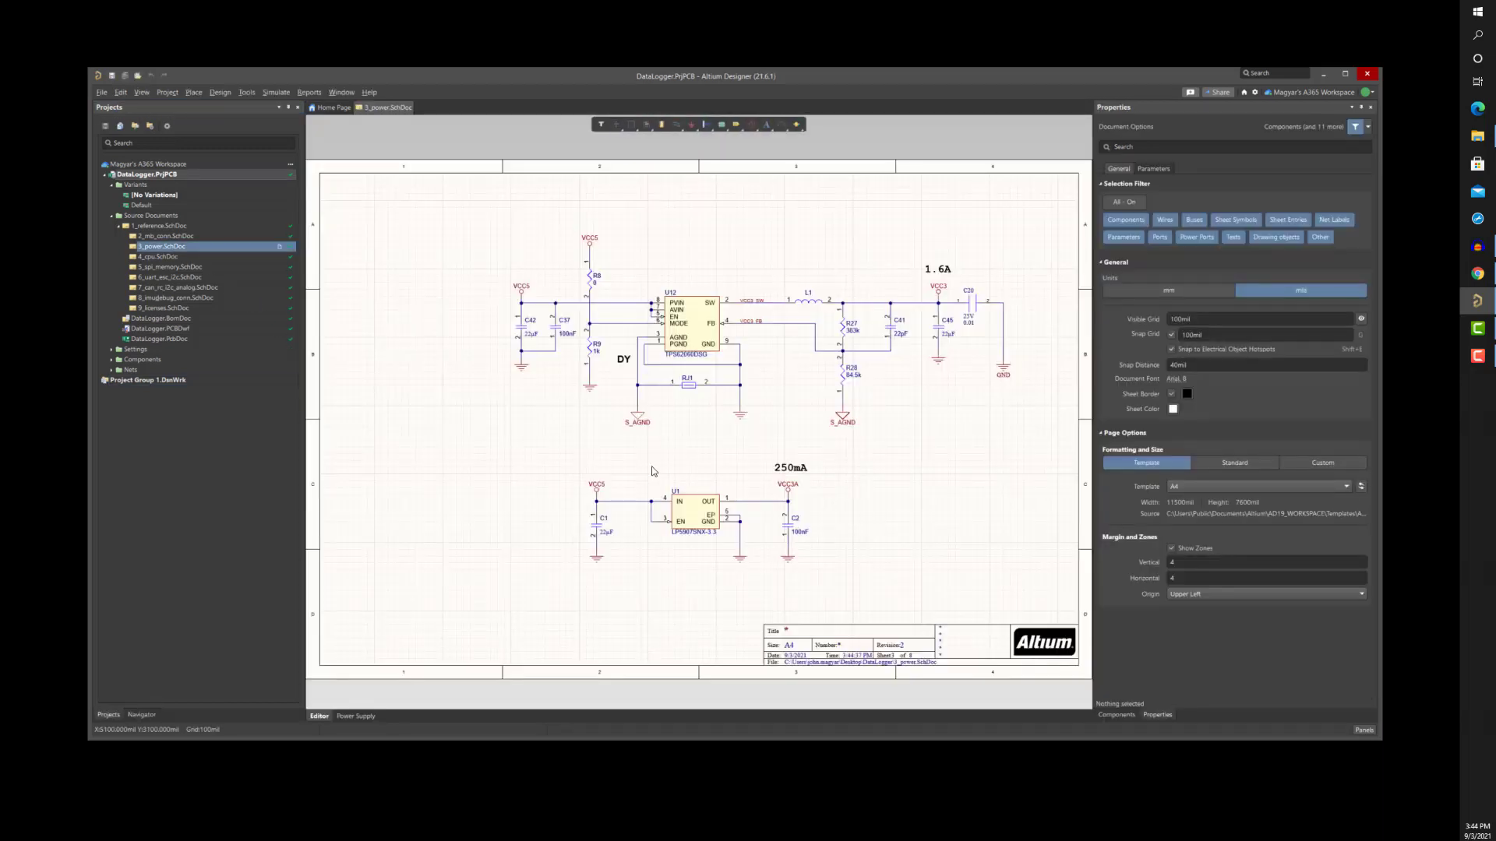
pyautogui.click(691, 126)
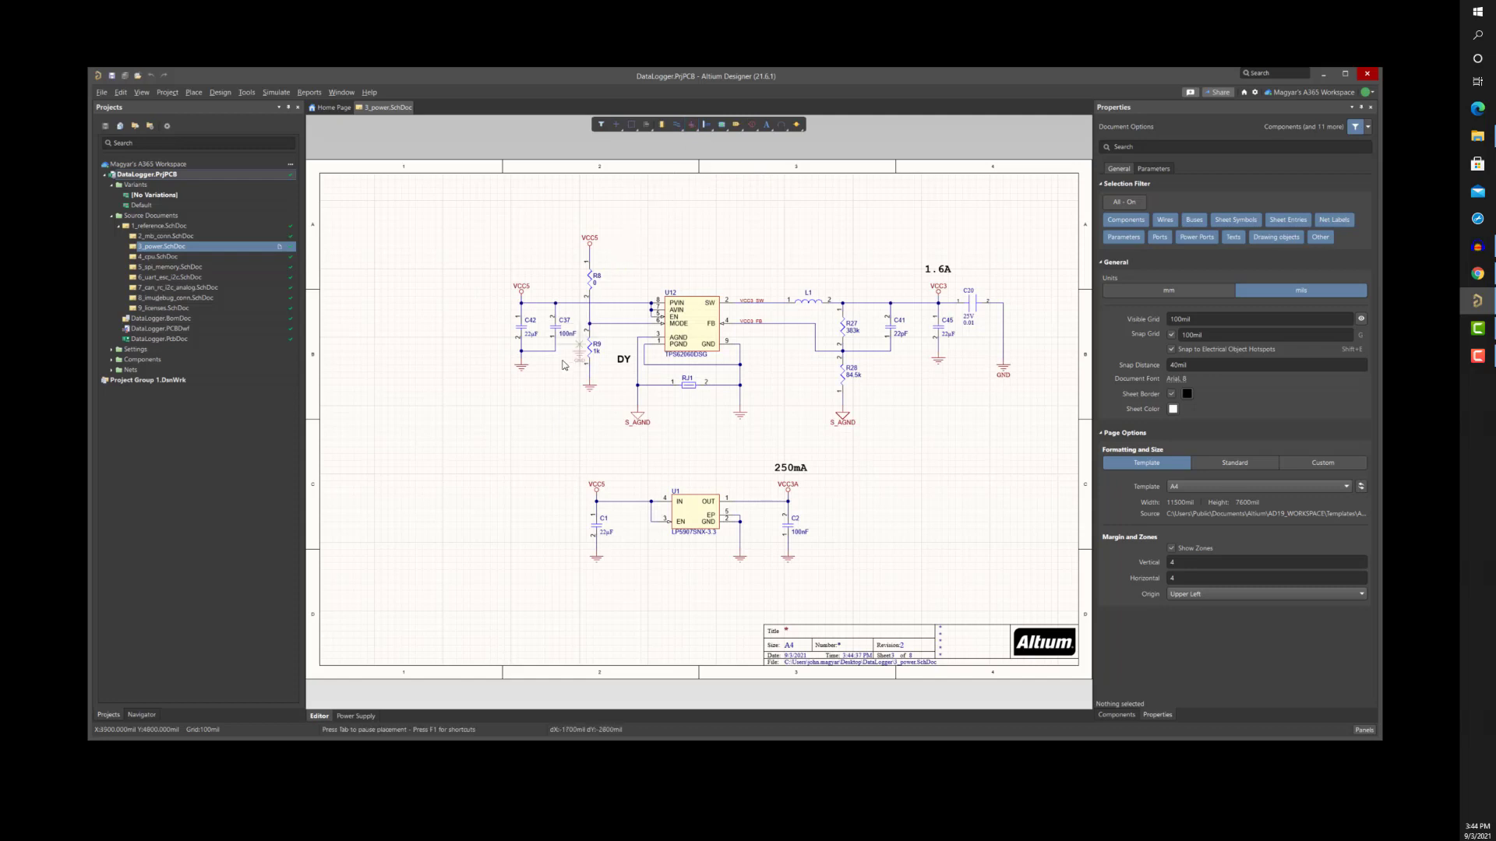
pyautogui.click(892, 356)
pyautogui.press('Escape')
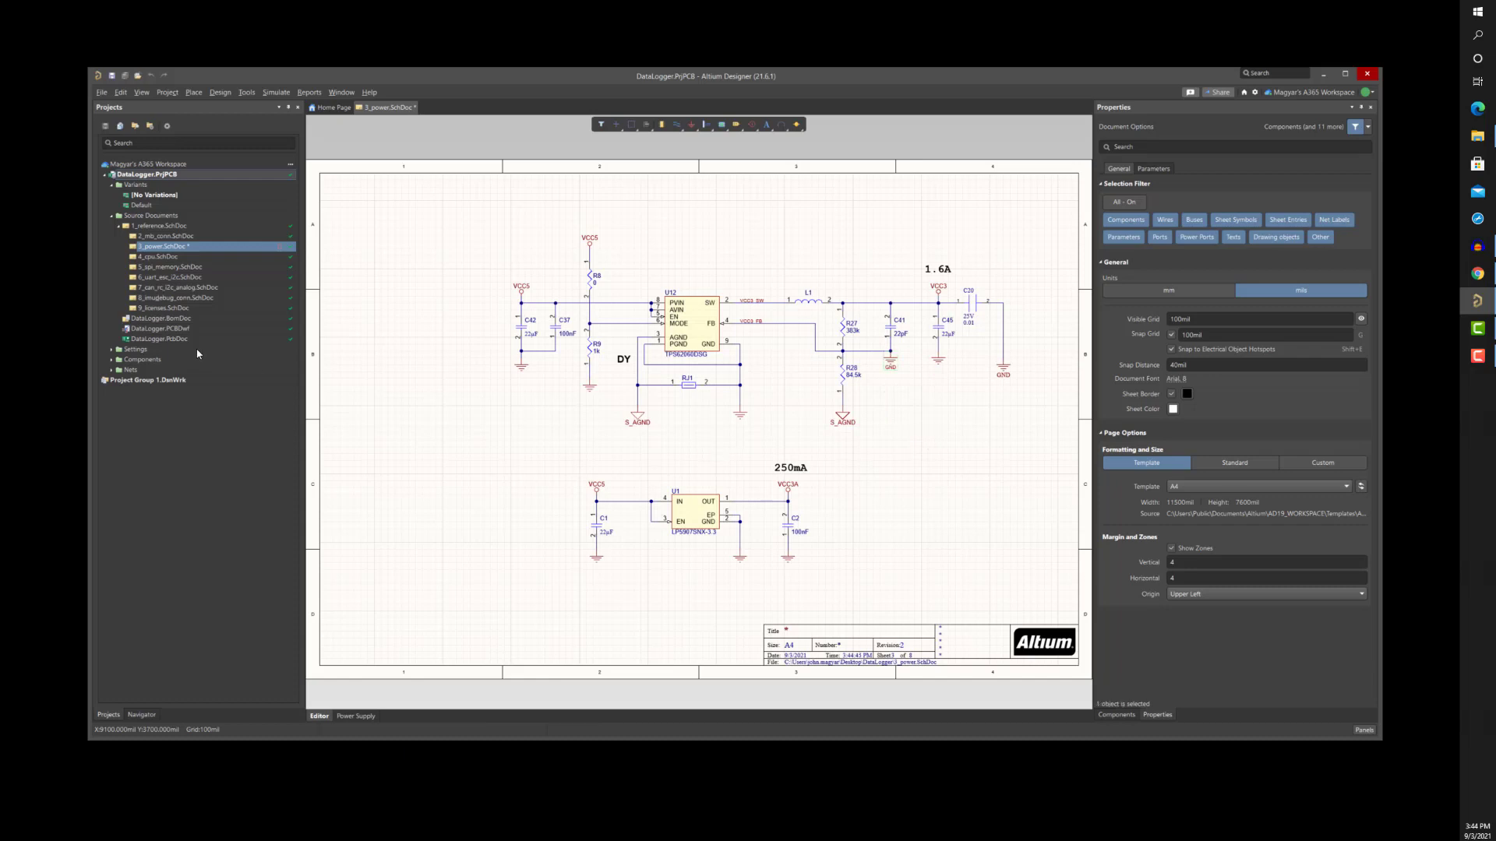
# - Save 3_power.SchDoc locally, then save it to the server
pyautogui.rightClick(184, 248)
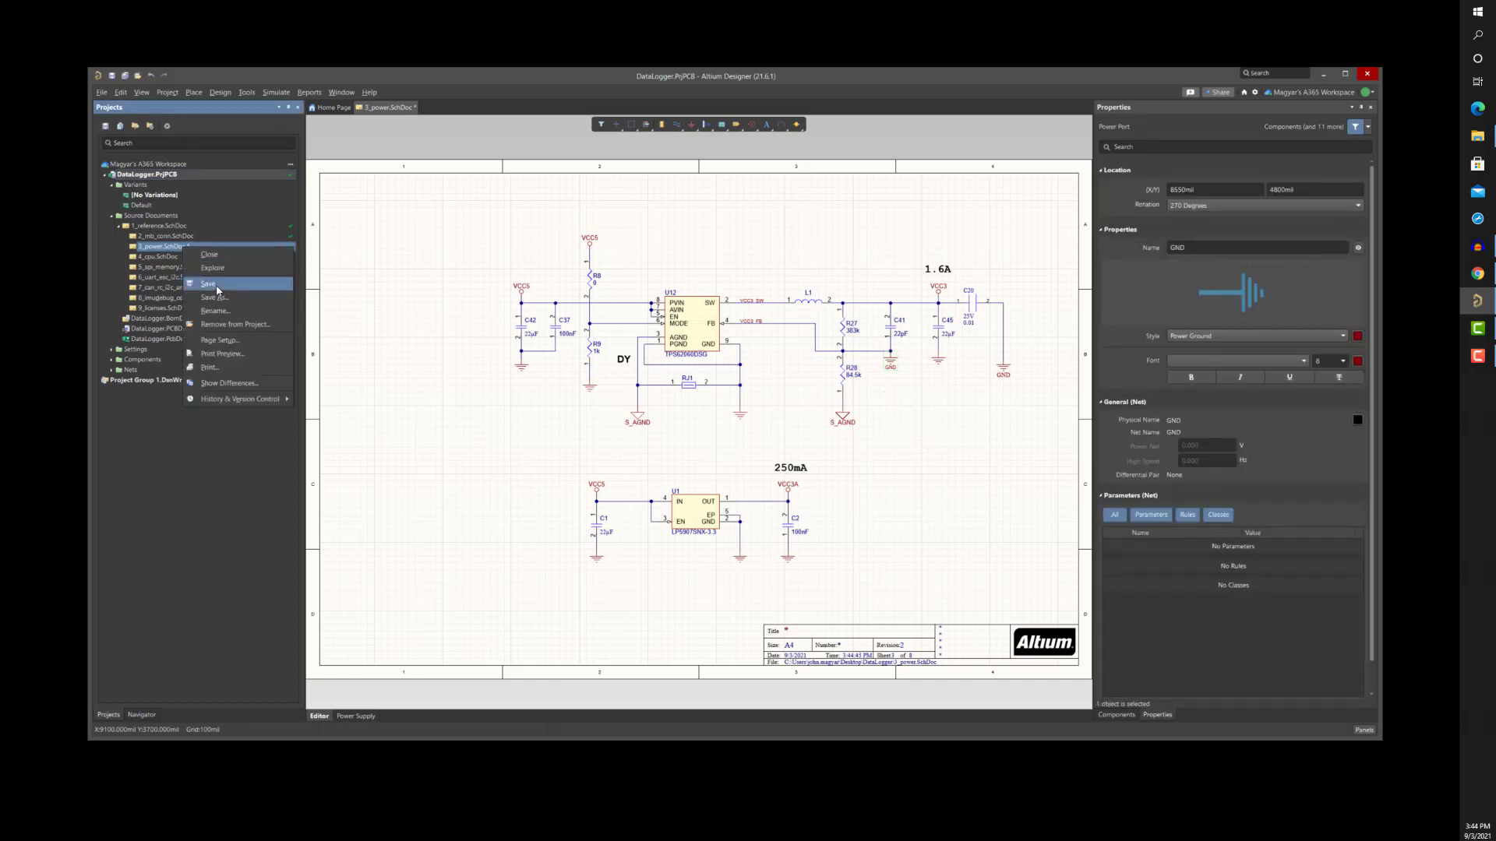
pyautogui.click(210, 284)
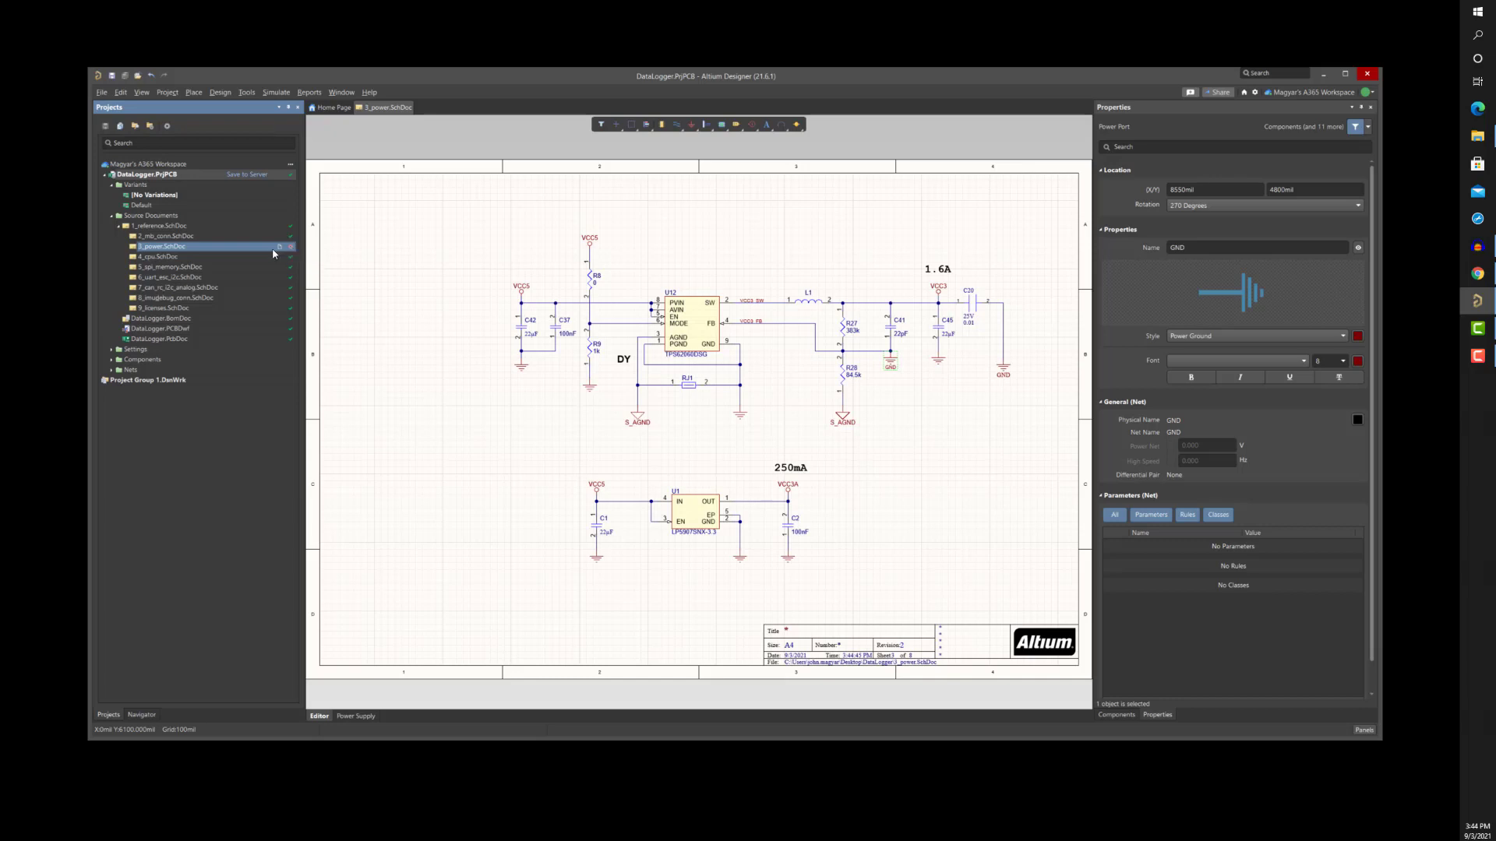
pyautogui.rightClick(241, 250)
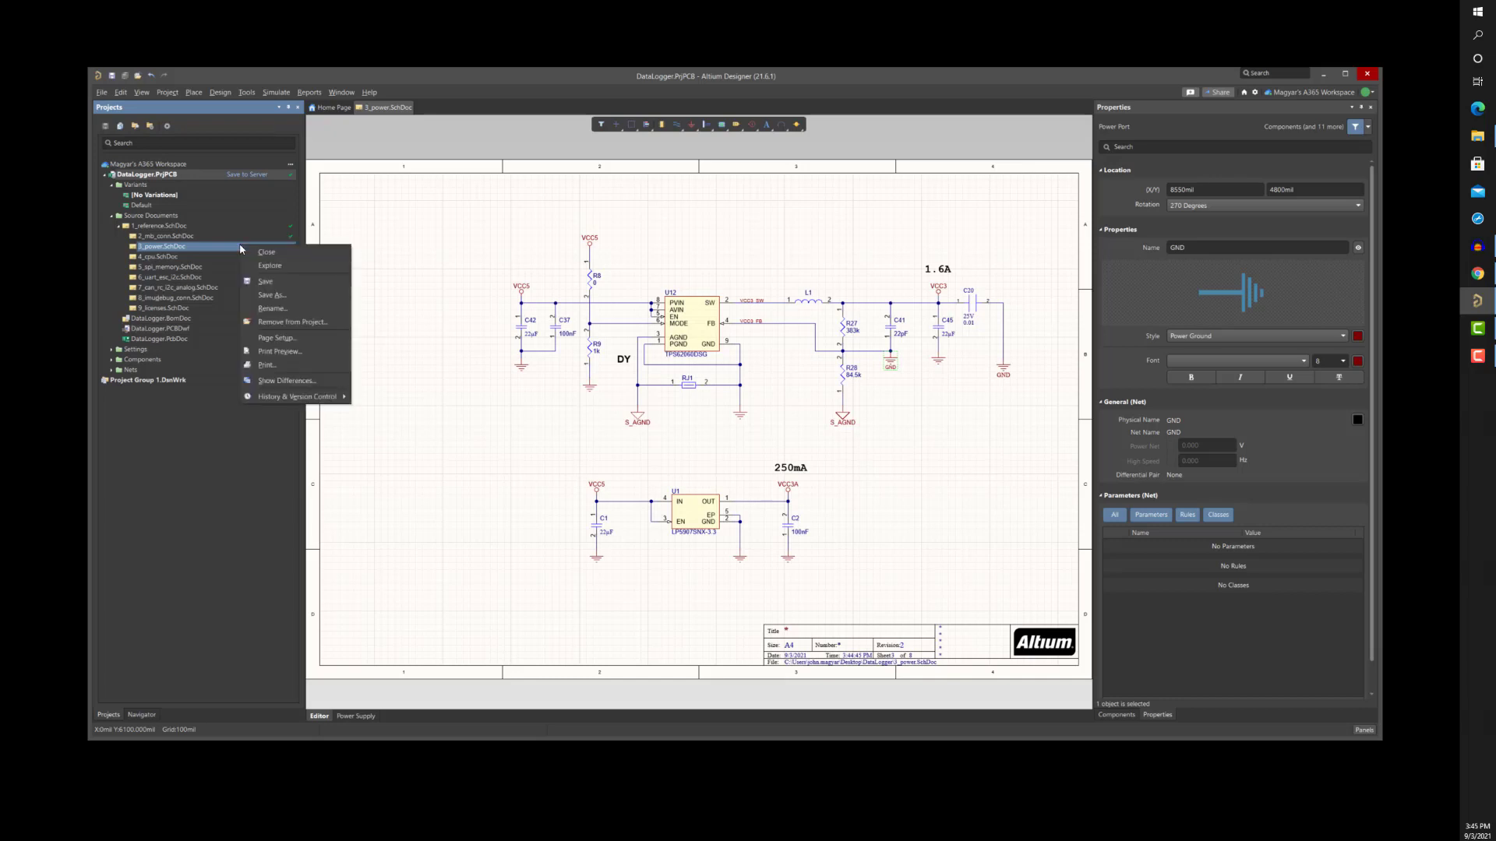
pyautogui.click(271, 283)
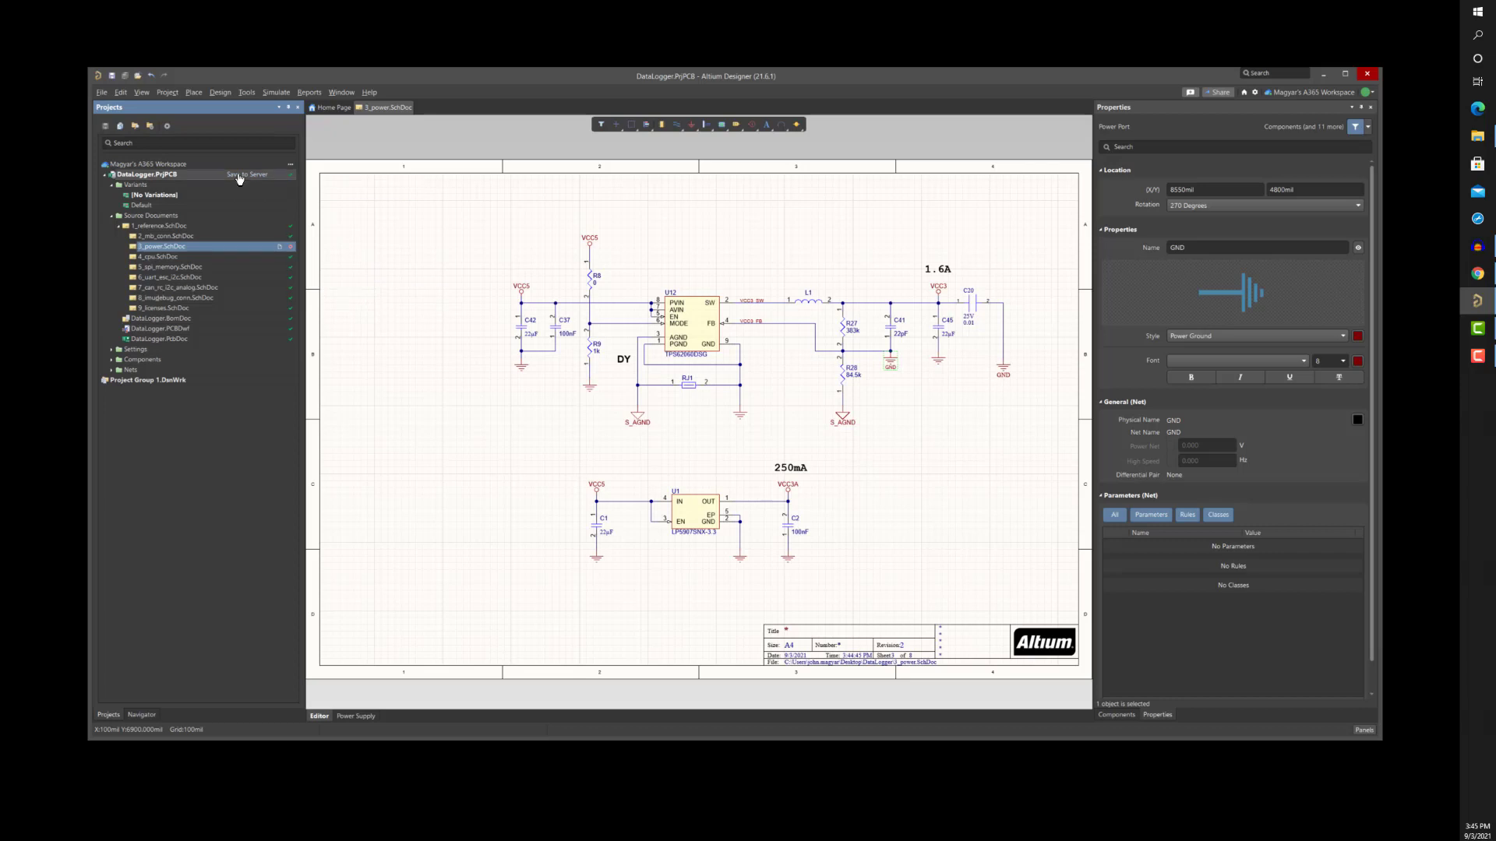
# - Save the DataLogger project with its modified power sheet to the server
pyautogui.click(238, 175)
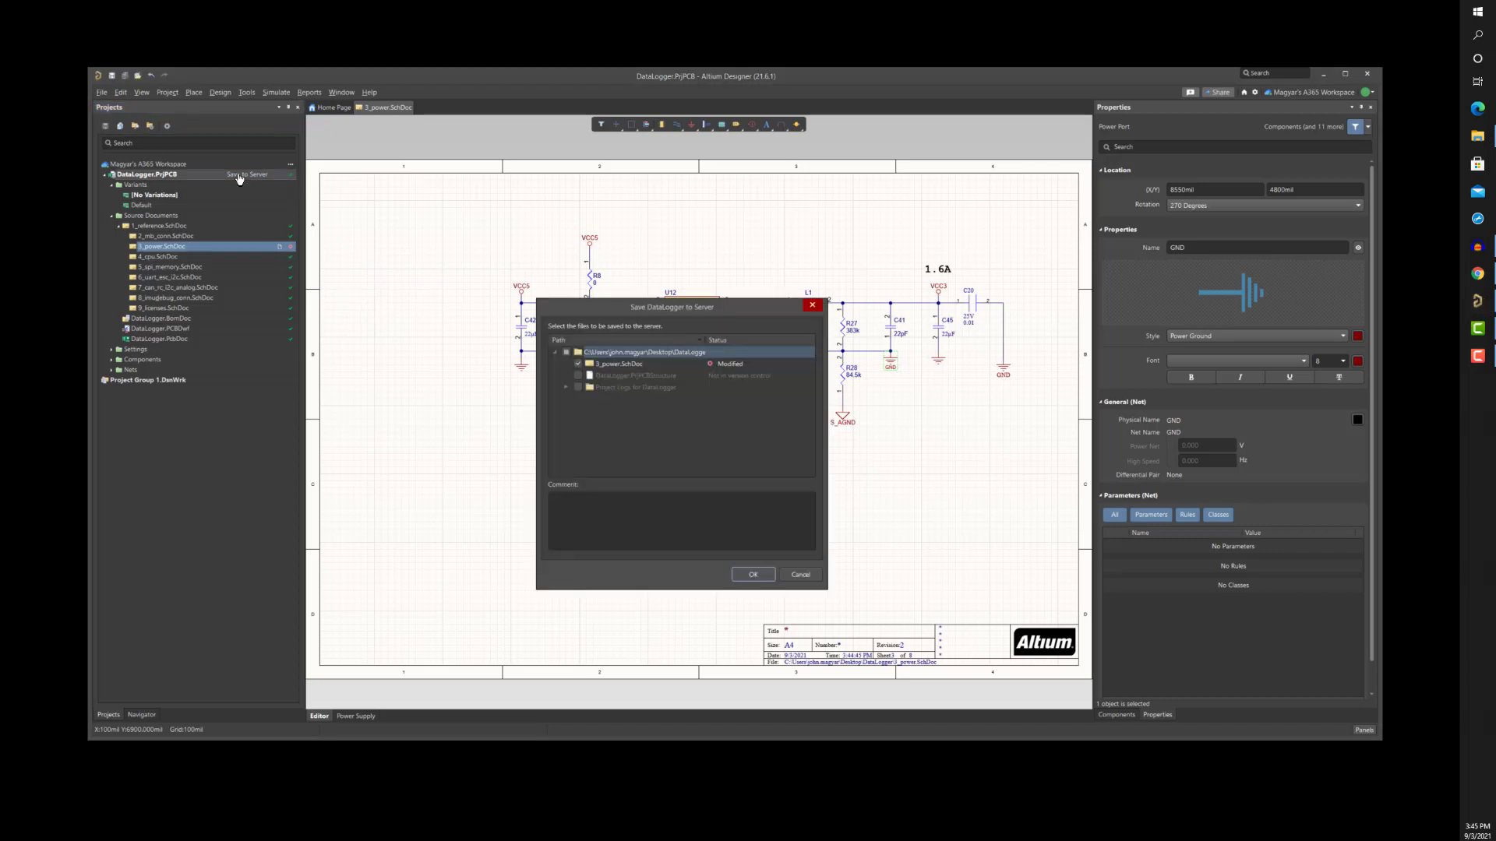
pyautogui.click(752, 575)
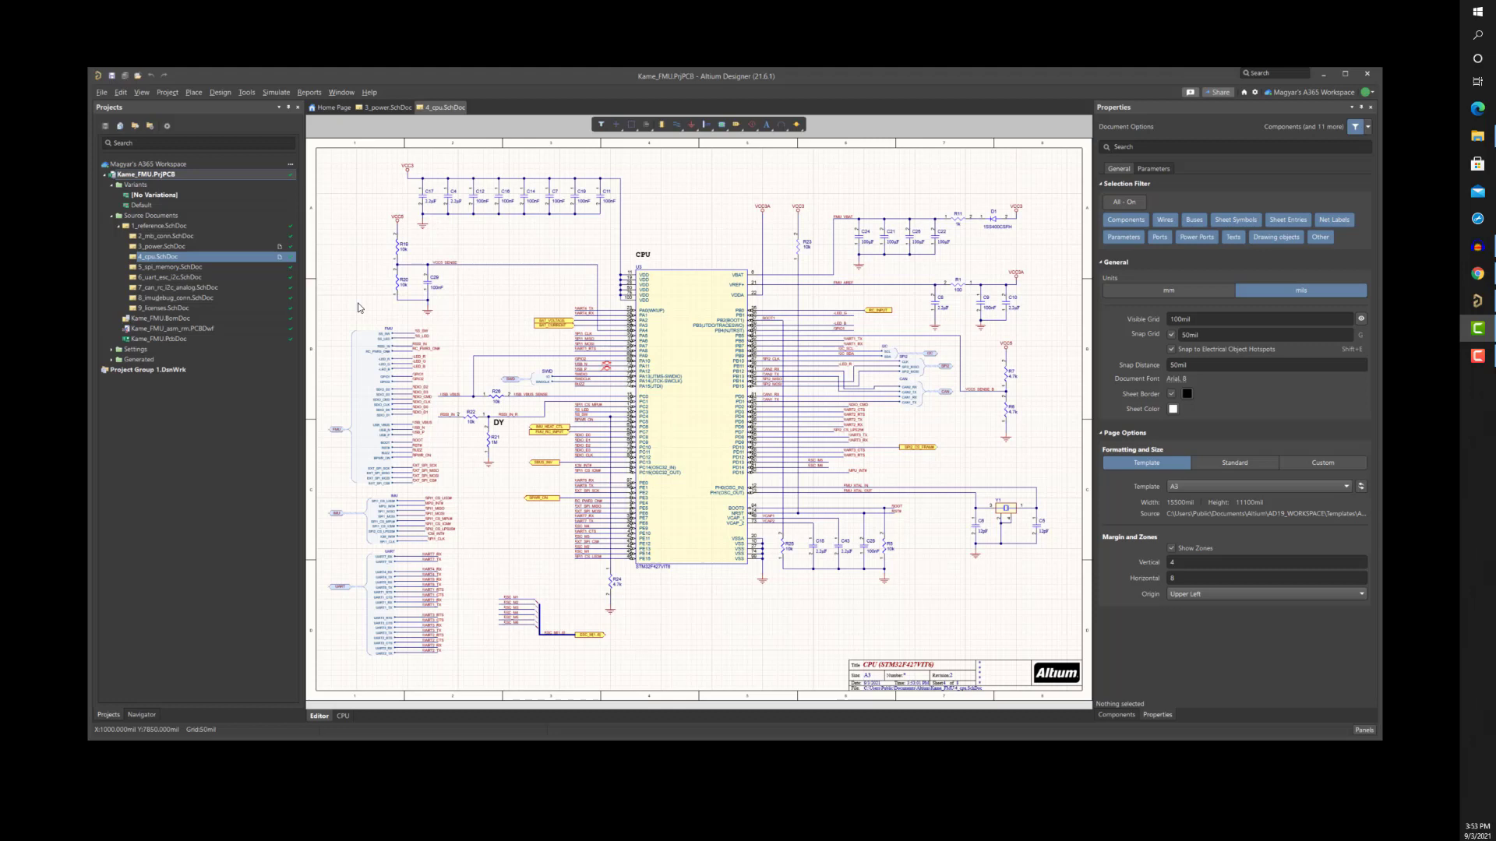
# - Post the comment 'enough memory???' at the CPU label and begin a reply 'p2K should'
pyautogui.click(193, 93)
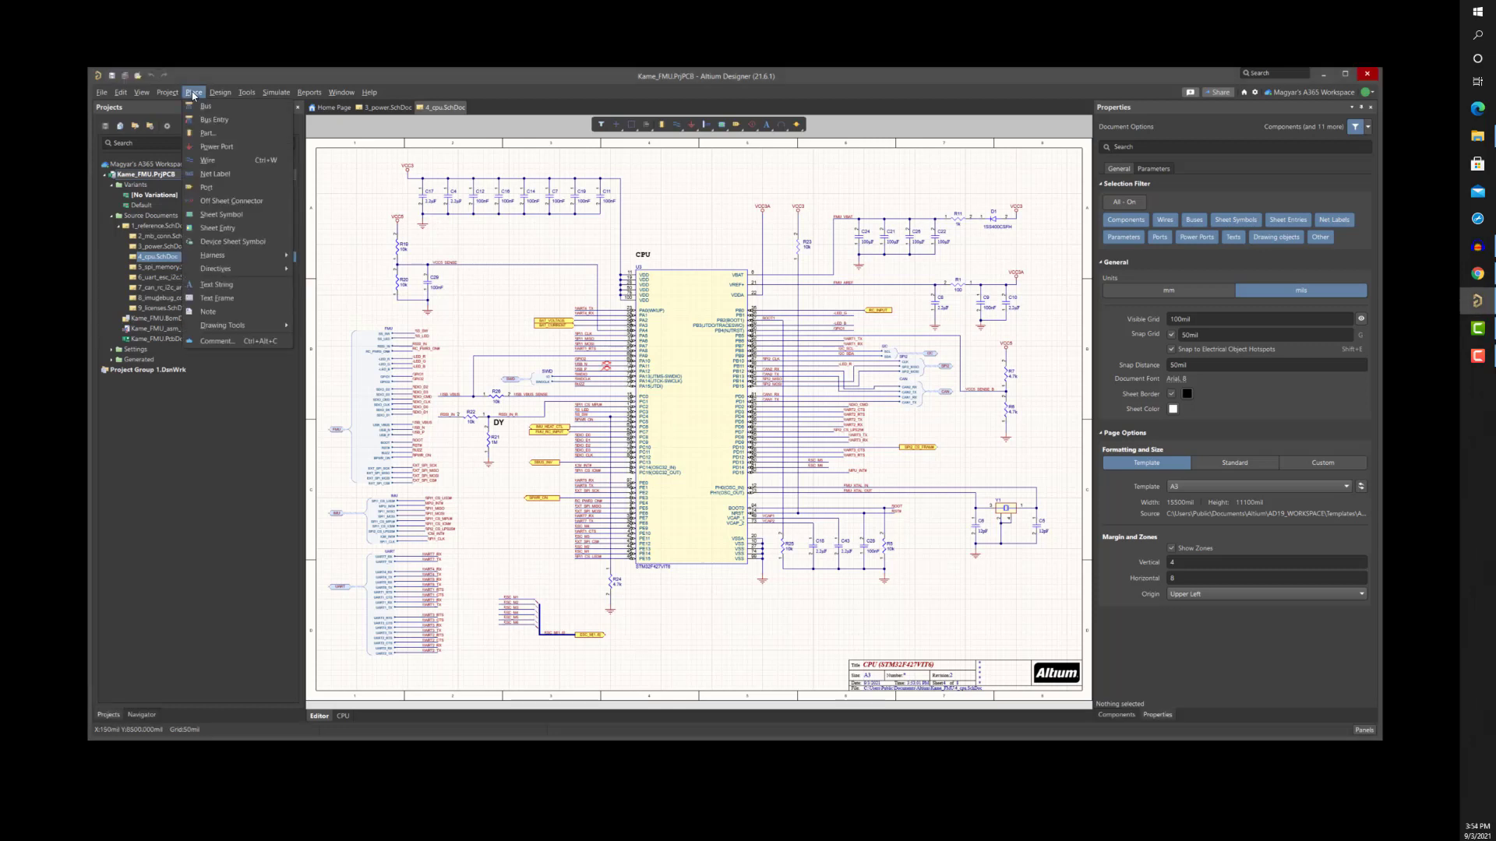
pyautogui.click(231, 342)
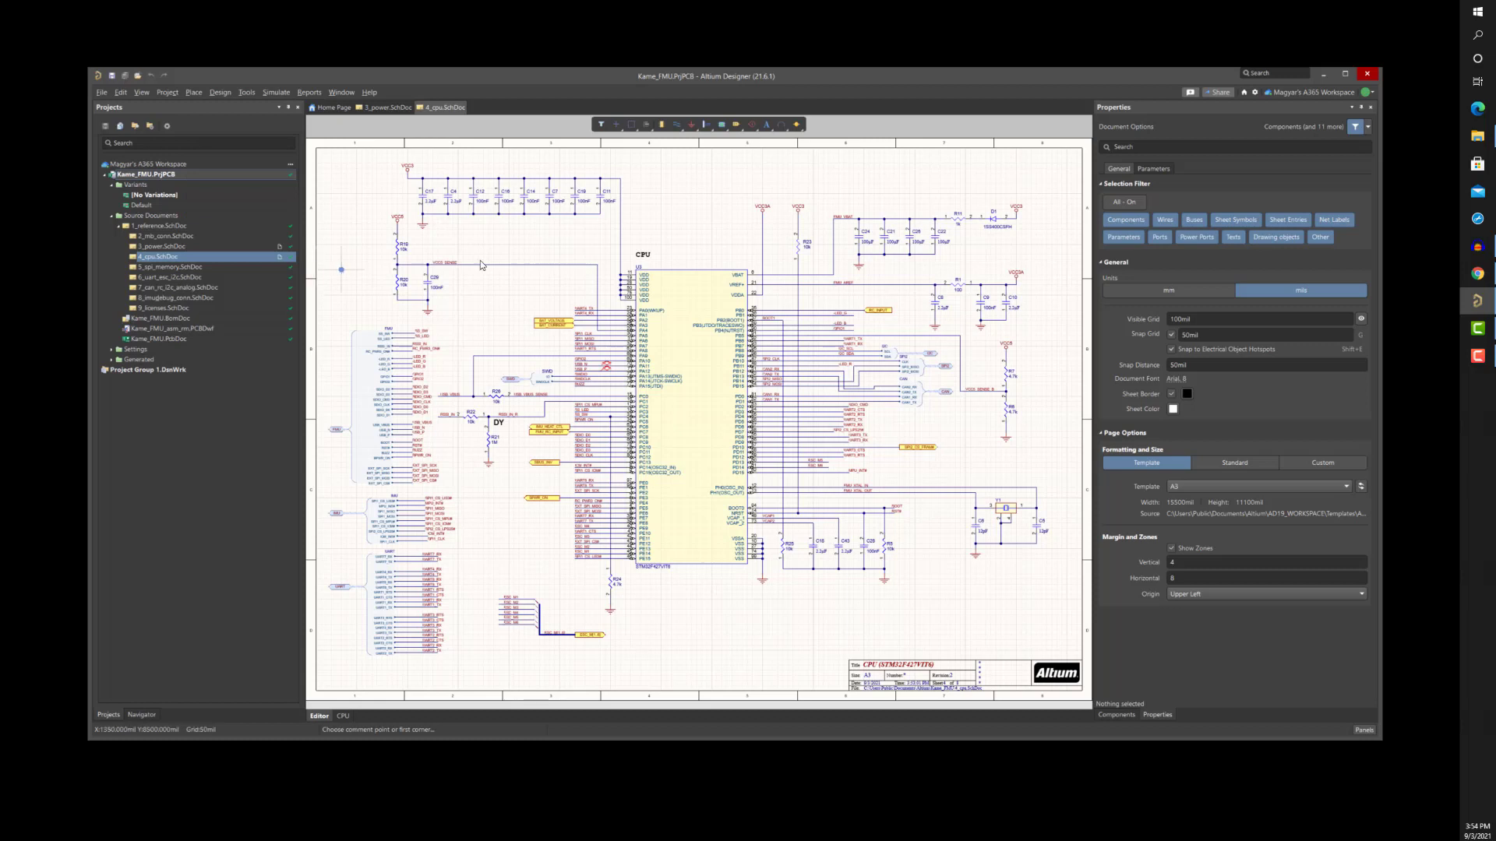
pyautogui.click(623, 243)
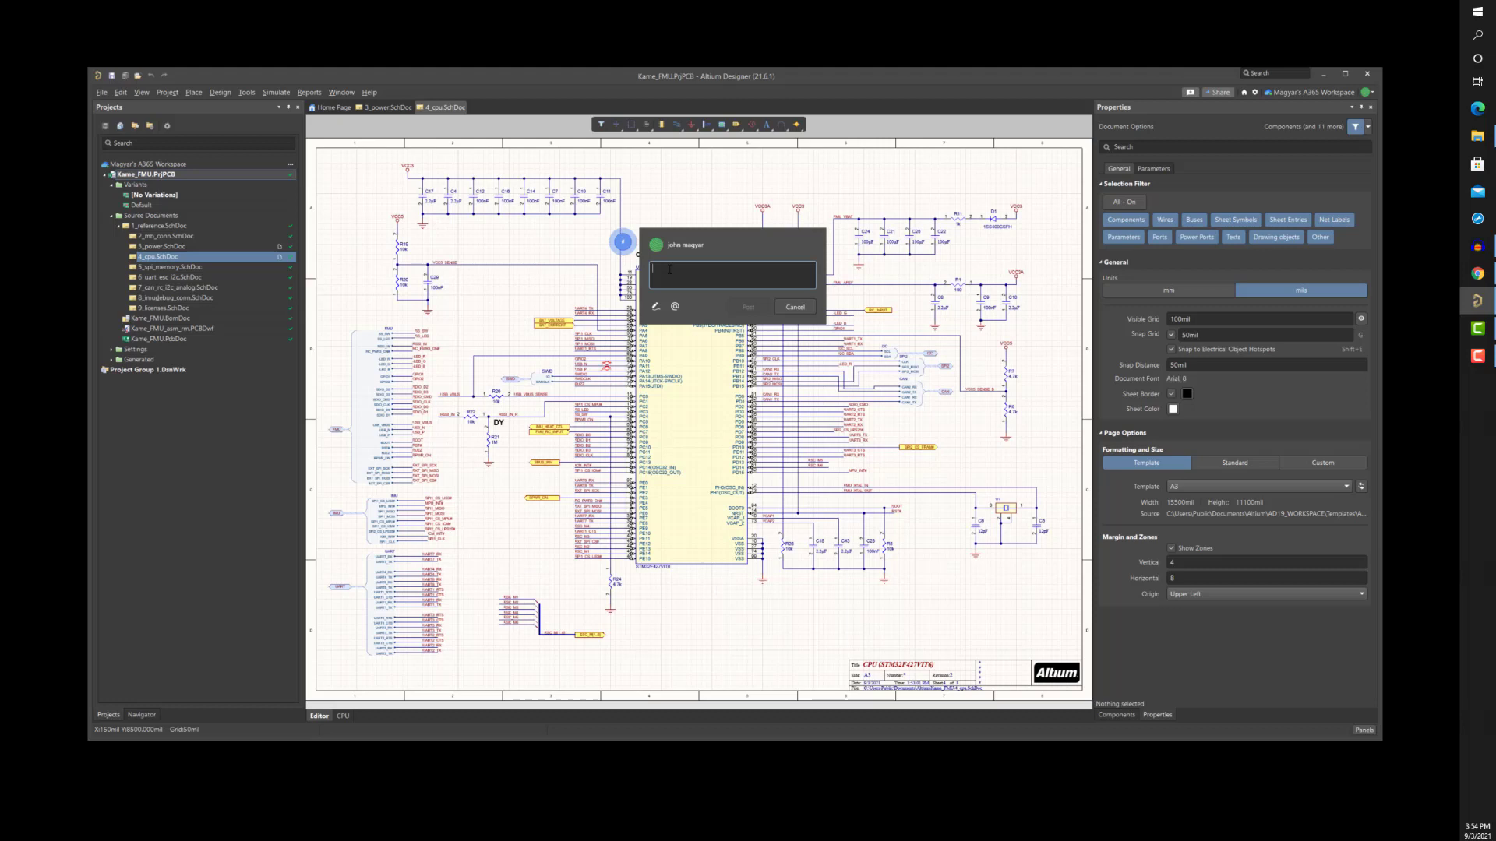
pyautogui.write('enough memory???')
pyautogui.click(745, 307)
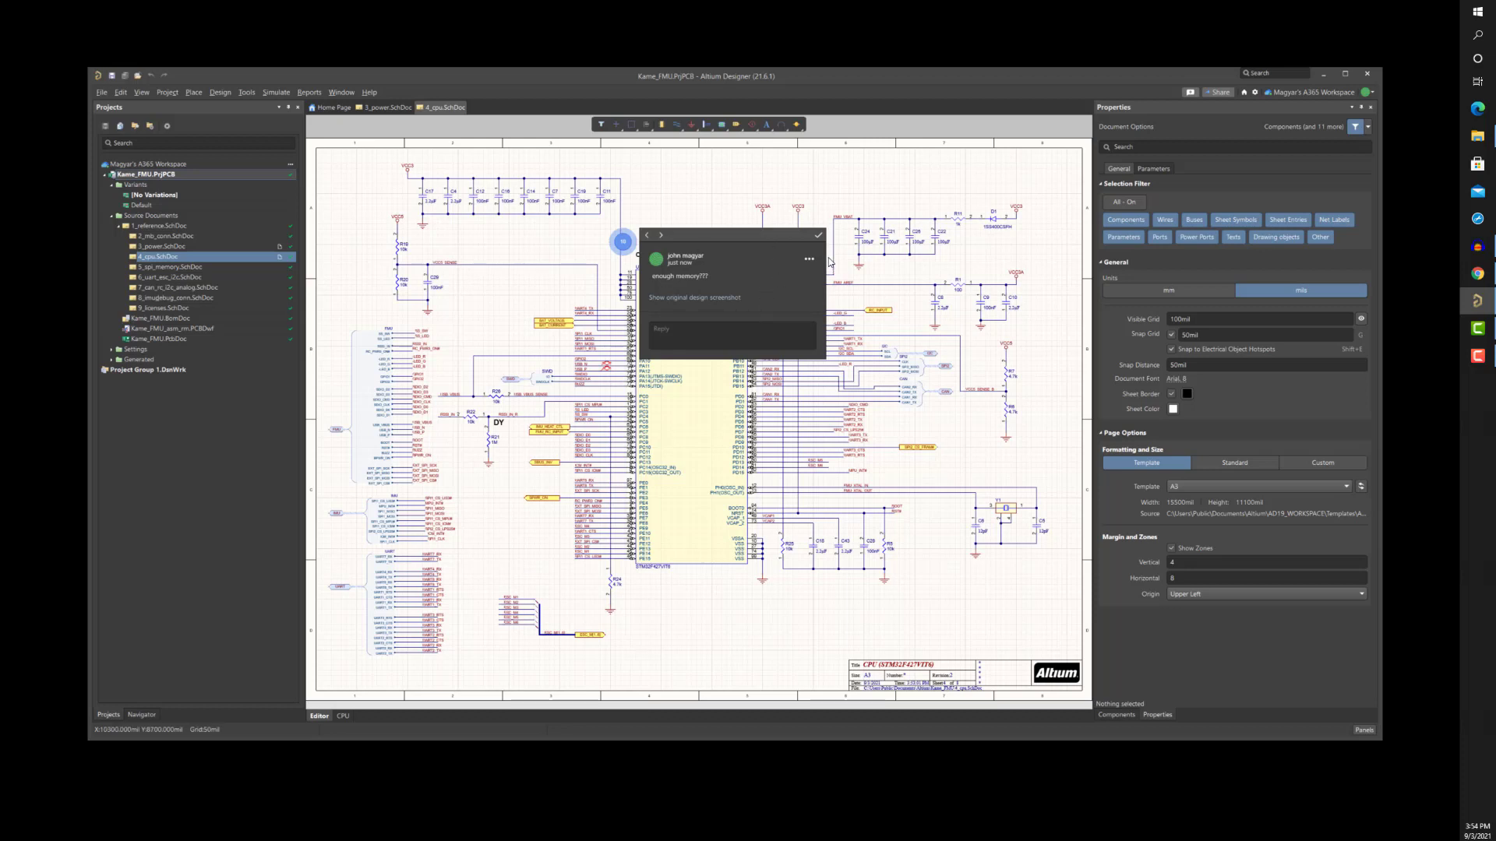
pyautogui.click(687, 328)
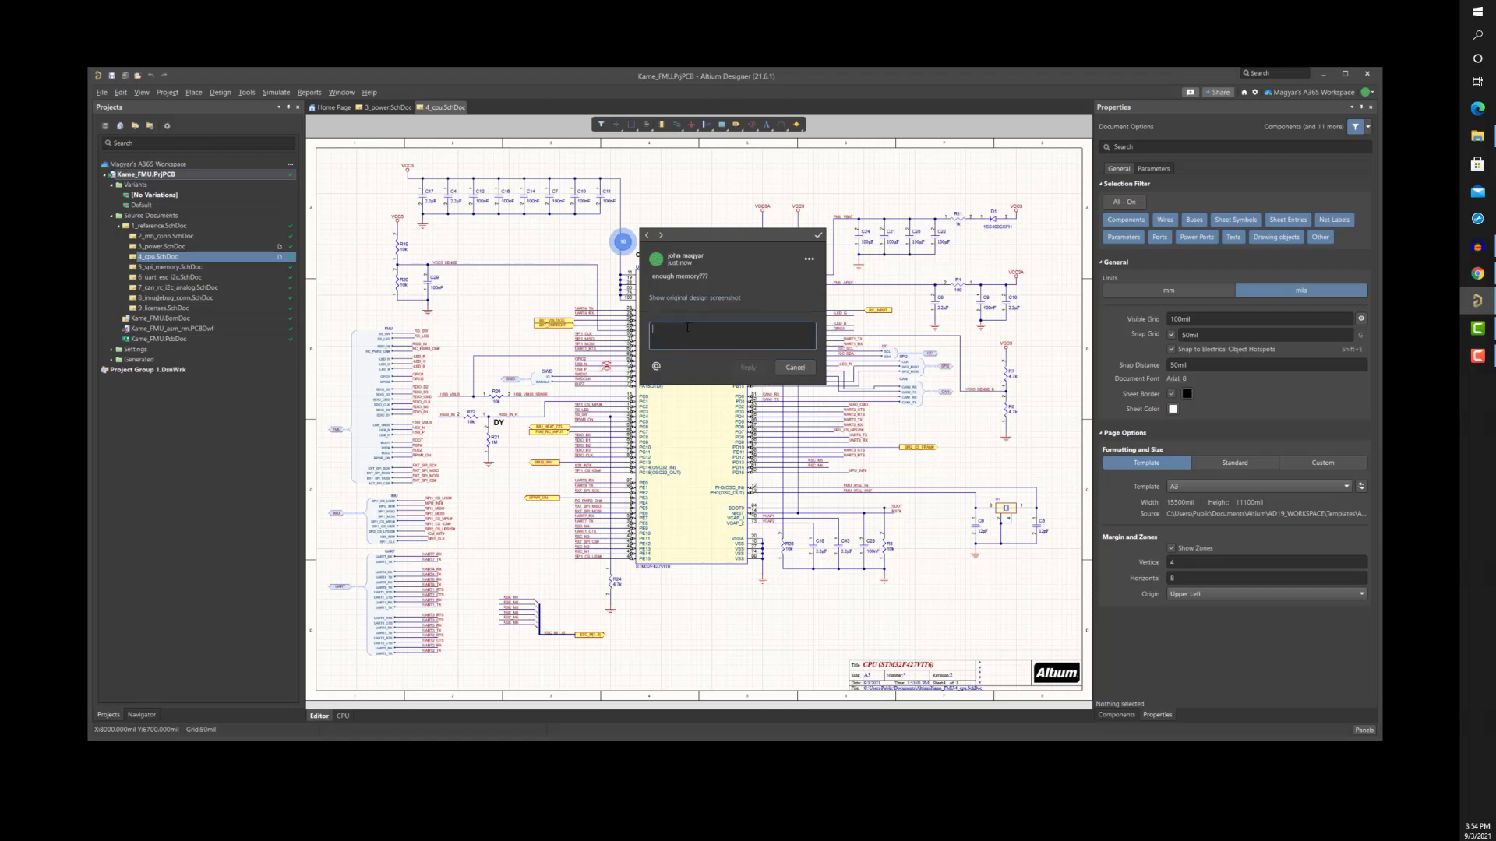
pyautogui.write('p2K should')
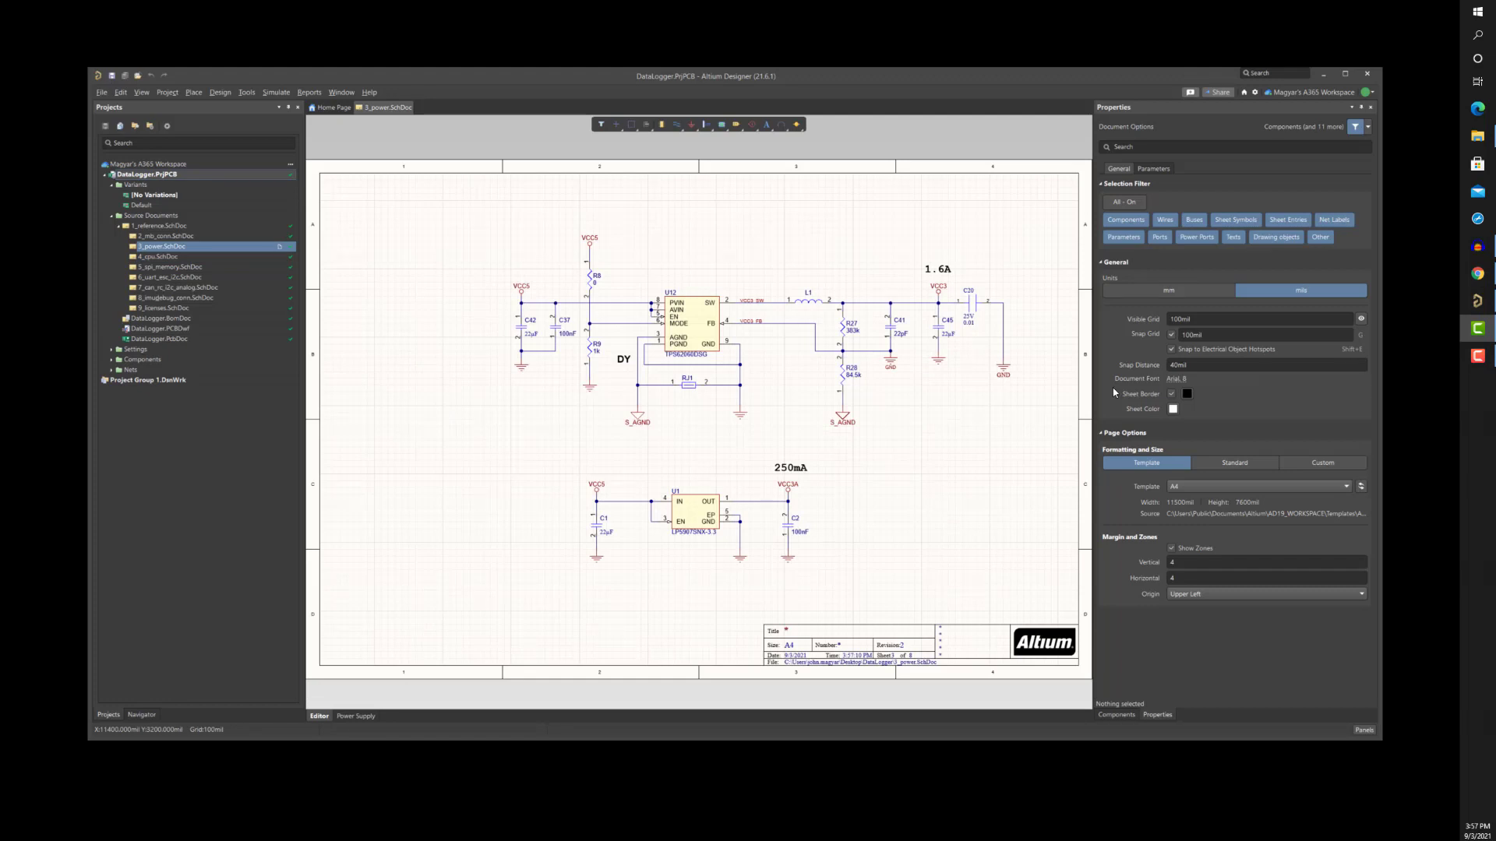
# - Open the Item Manager and scroll DataLogger's components to review their Draft and Obsolete lifecycle states
pyautogui.click(248, 93)
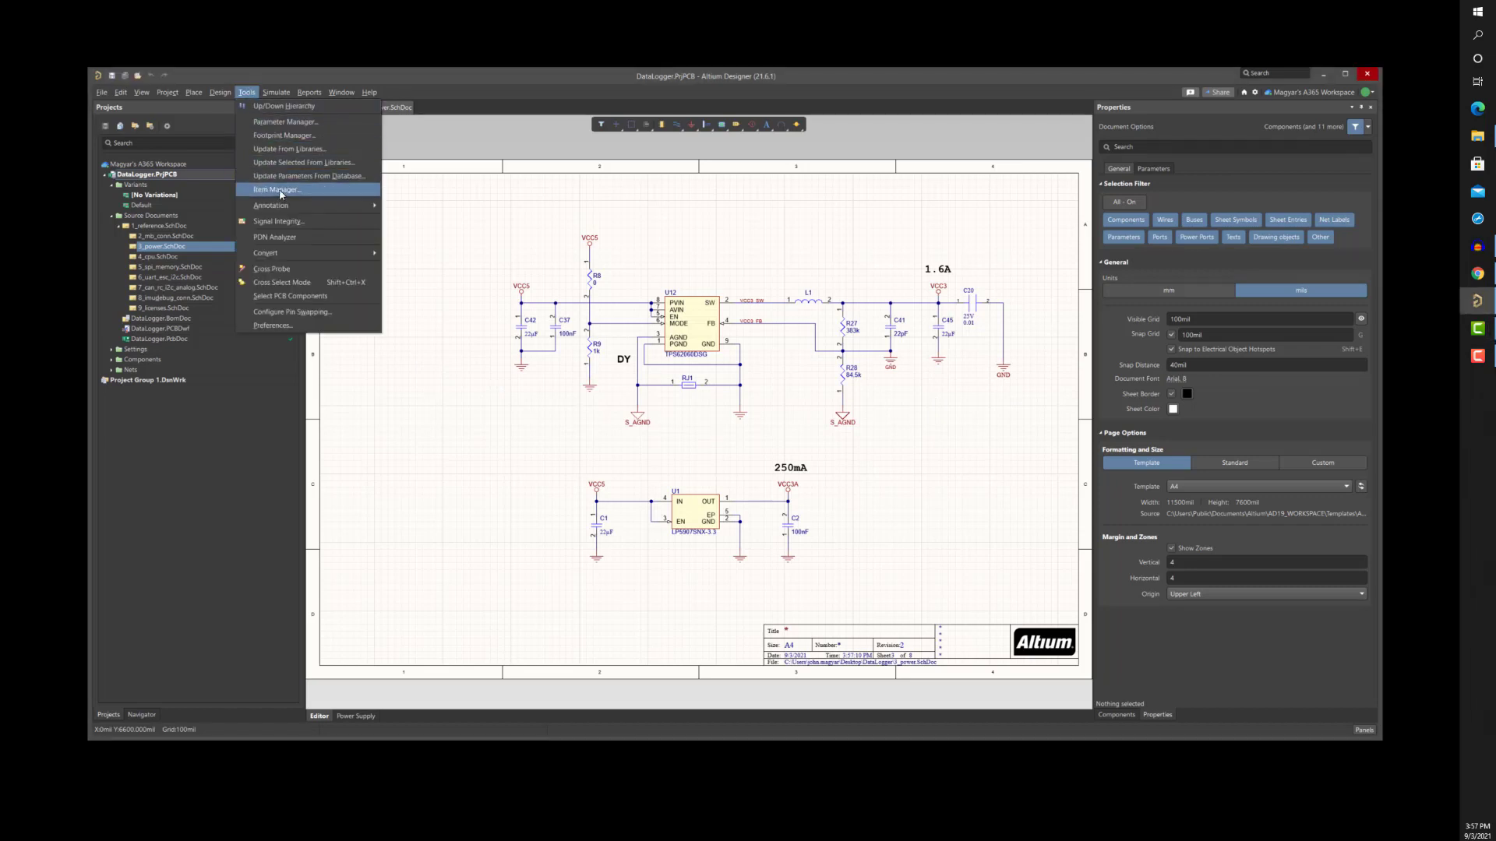
pyautogui.click(278, 189)
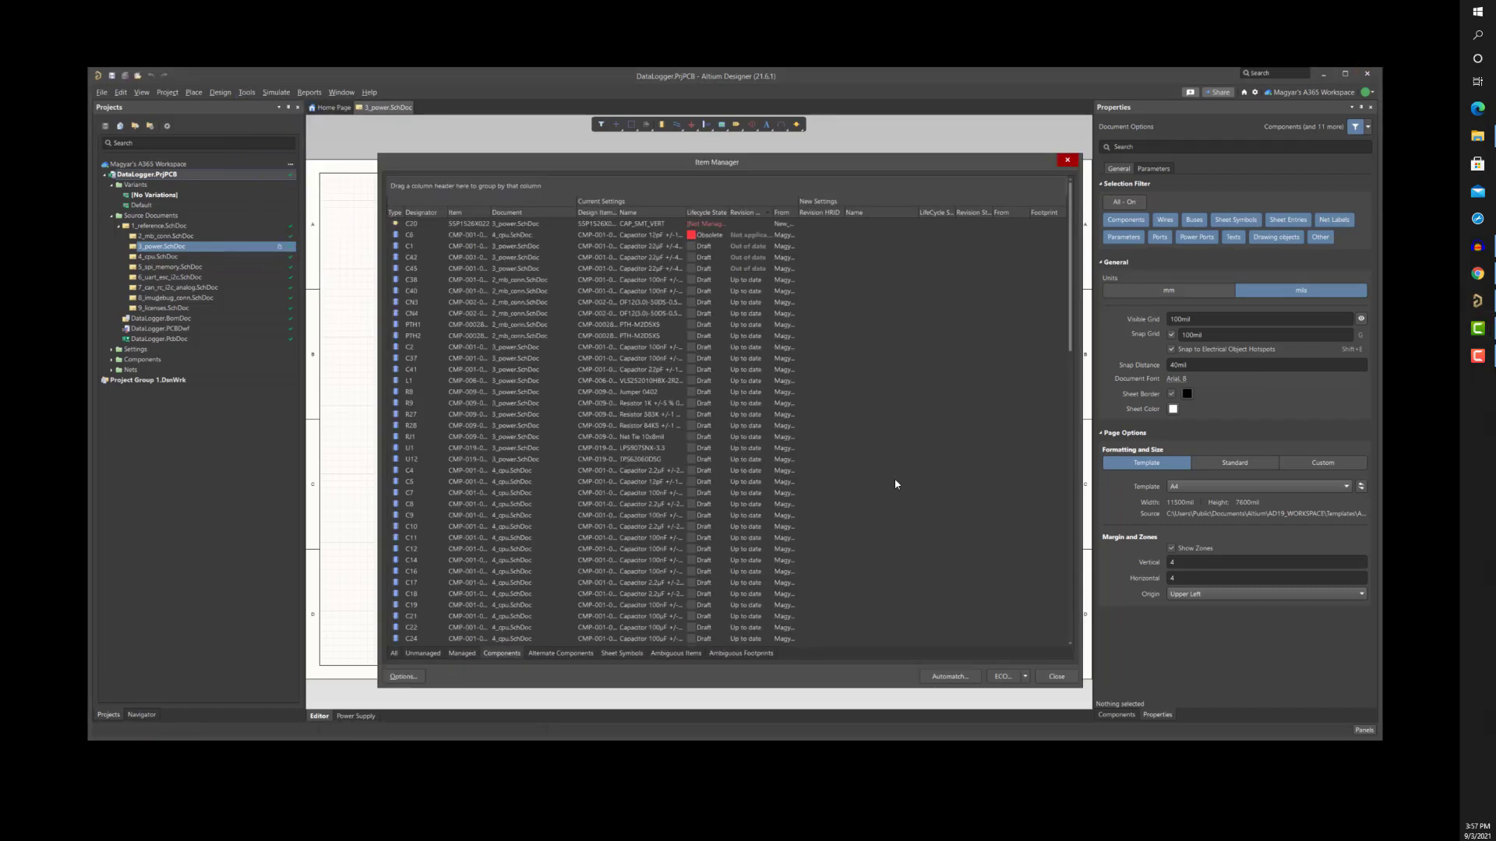
pyautogui.scroll(-10, 999, 491)
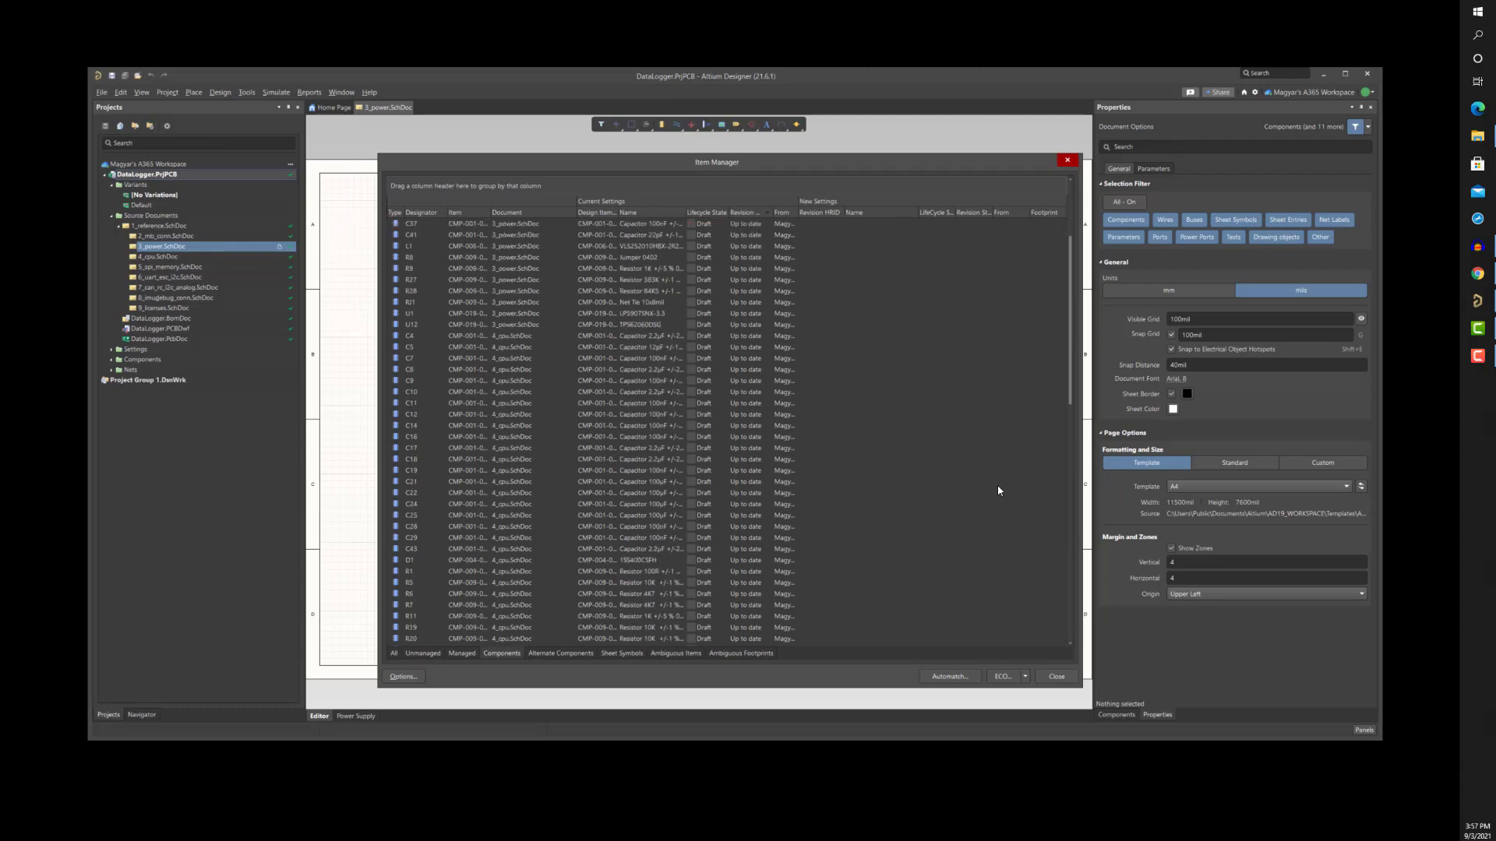
pyautogui.scroll(-1, 999, 491)
pyautogui.scroll(11, 999, 491)
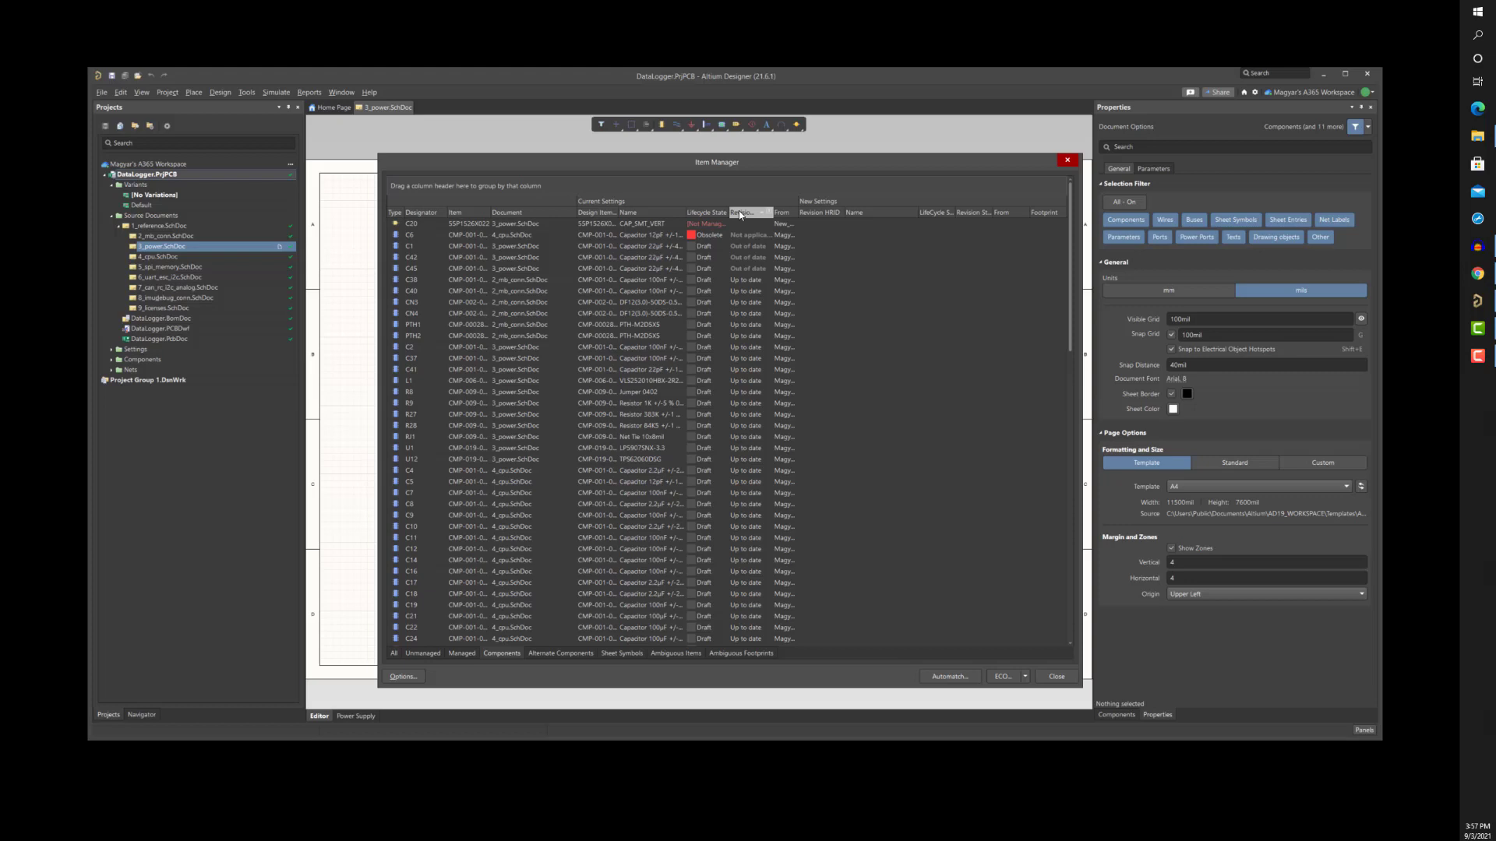
pyautogui.scroll(-2, 846, 352)
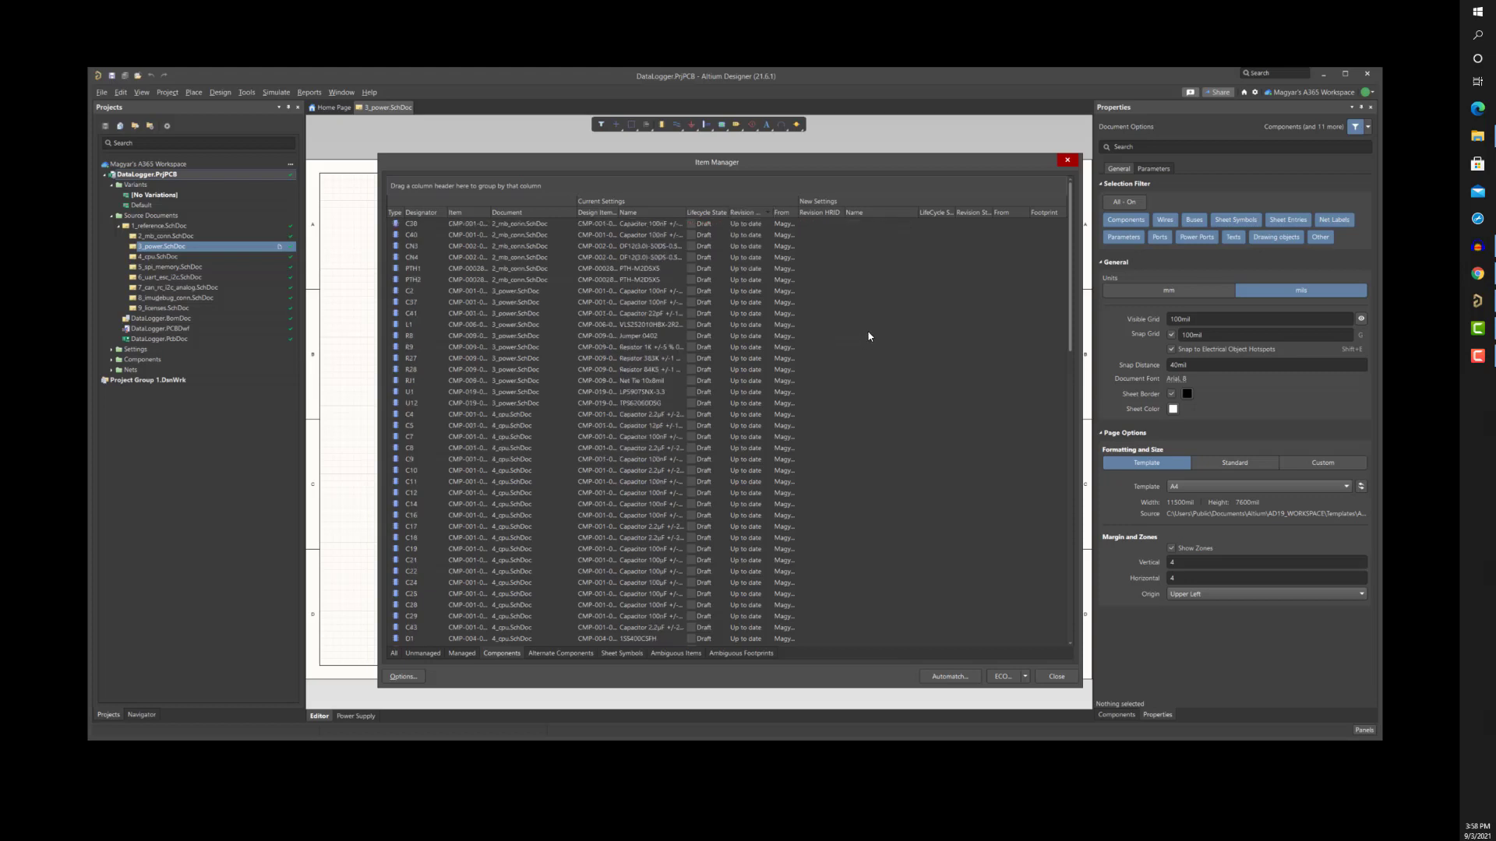
pyautogui.scroll(2, 744, 212)
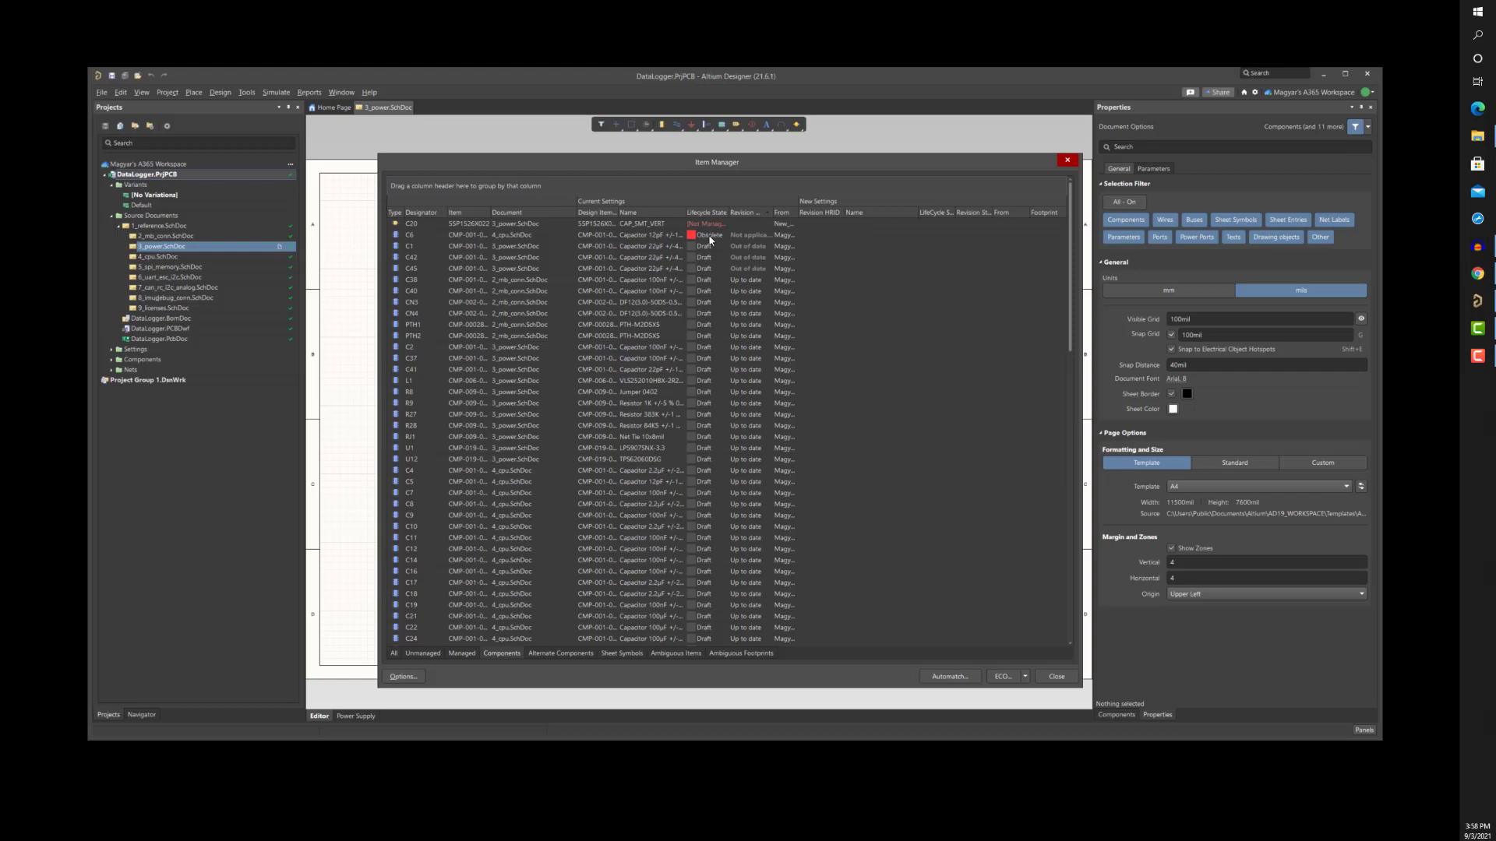
# - Set capacitors C1, C42 and C45 to update to their latest revisions
pyautogui.click(757, 246)
pyautogui.keyDown('shift'); pyautogui.click(755, 268); pyautogui.keyUp('shift')
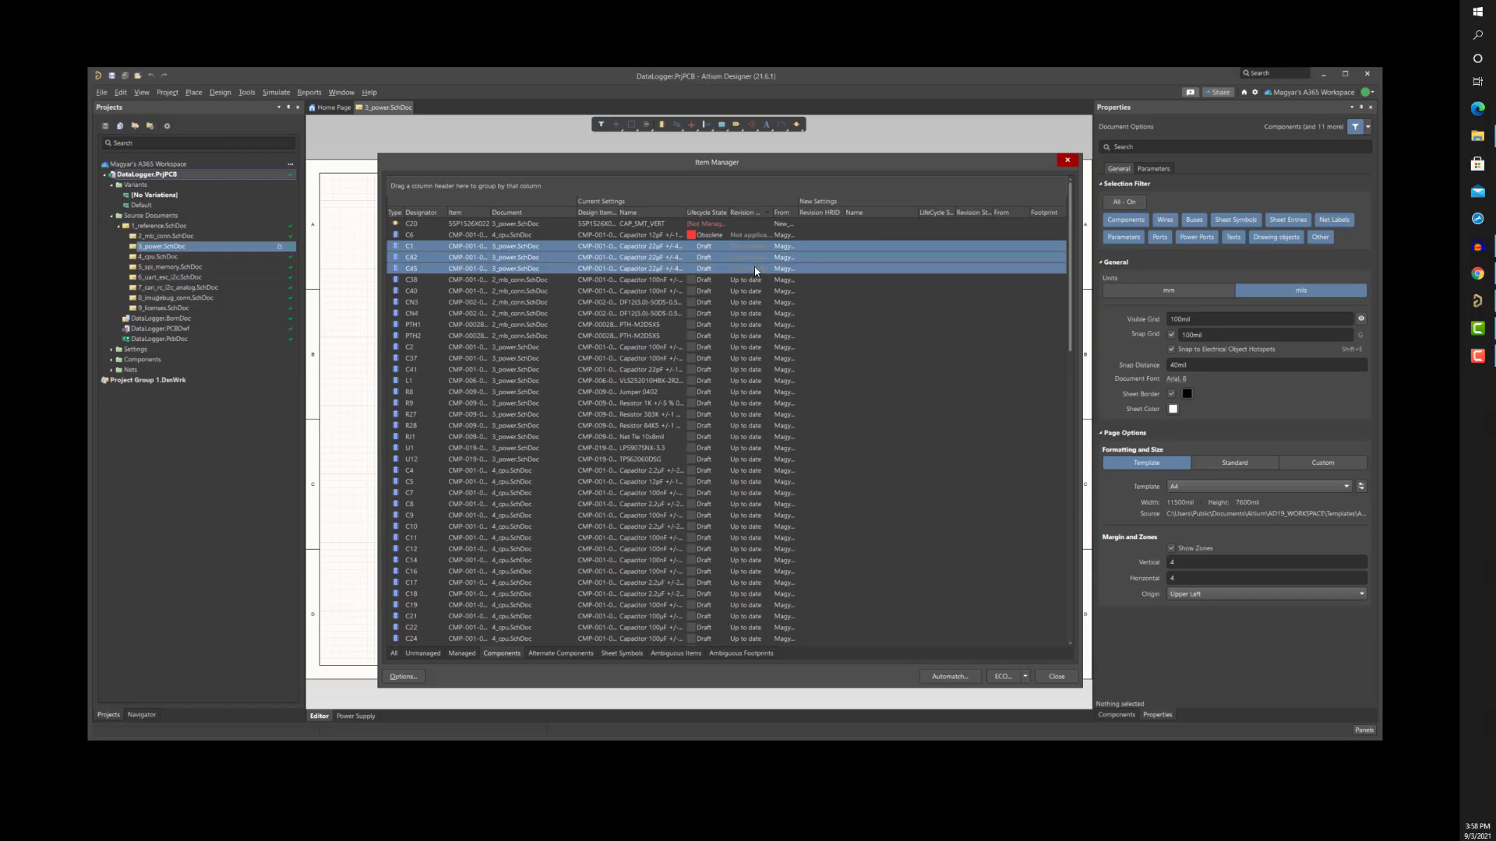
pyautogui.rightClick(754, 261)
pyautogui.click(799, 267)
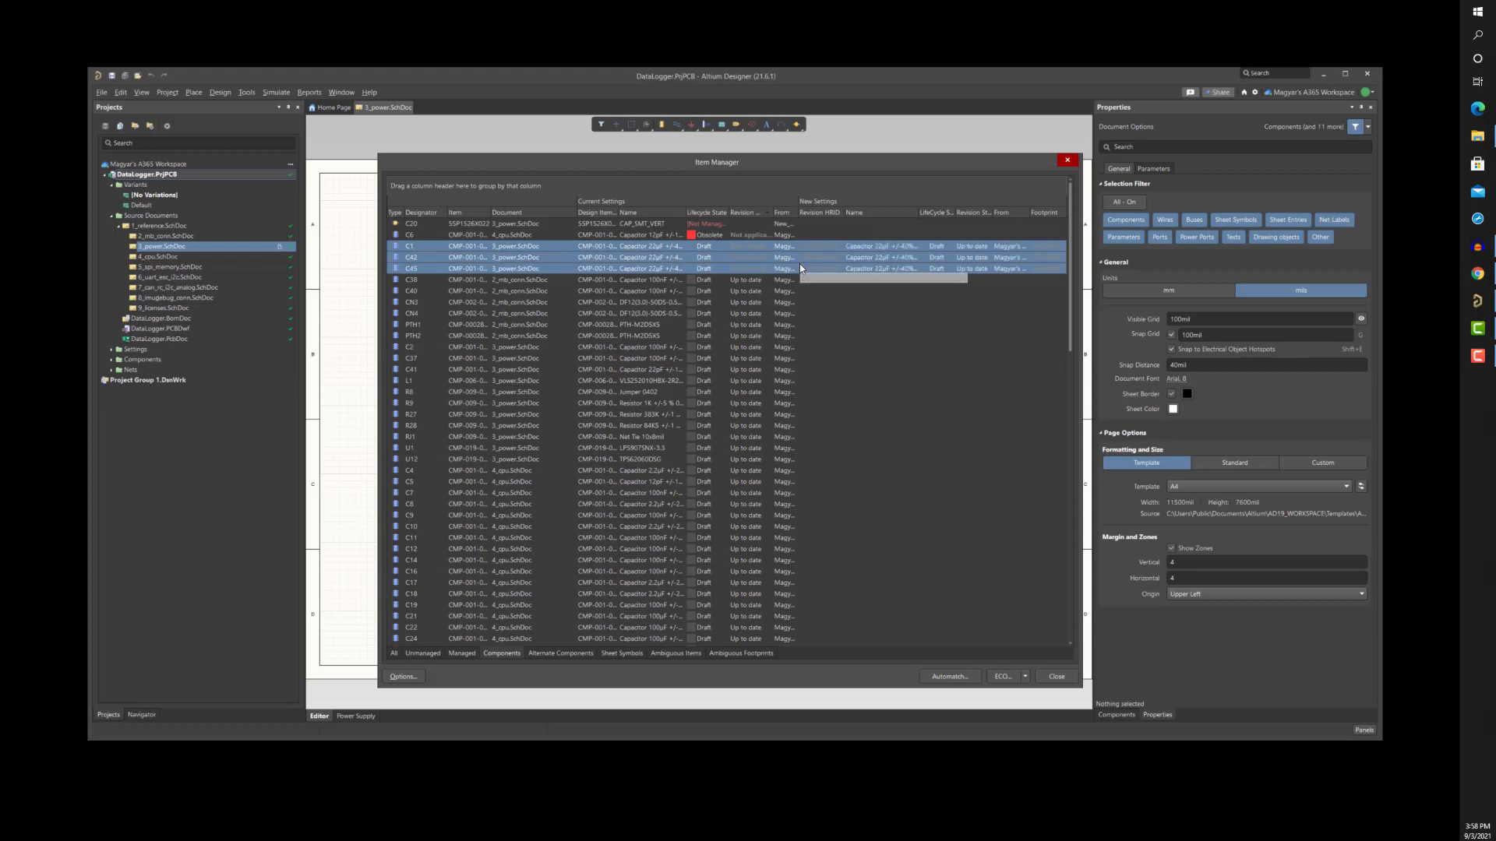
# - Generate and execute the ECO that applies the capacitor revision updates
pyautogui.click(1003, 677)
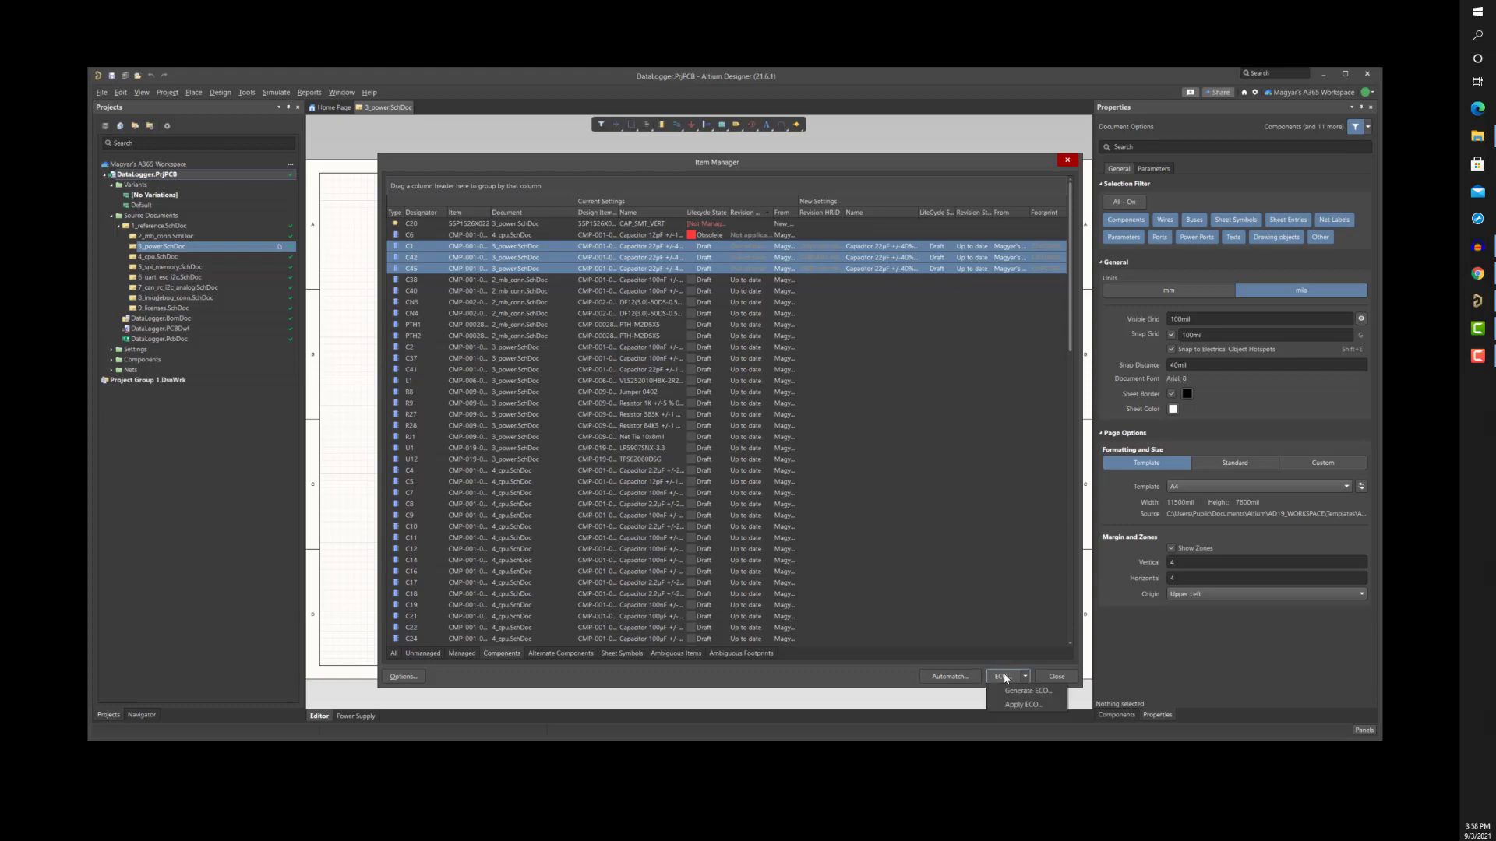
pyautogui.click(1015, 691)
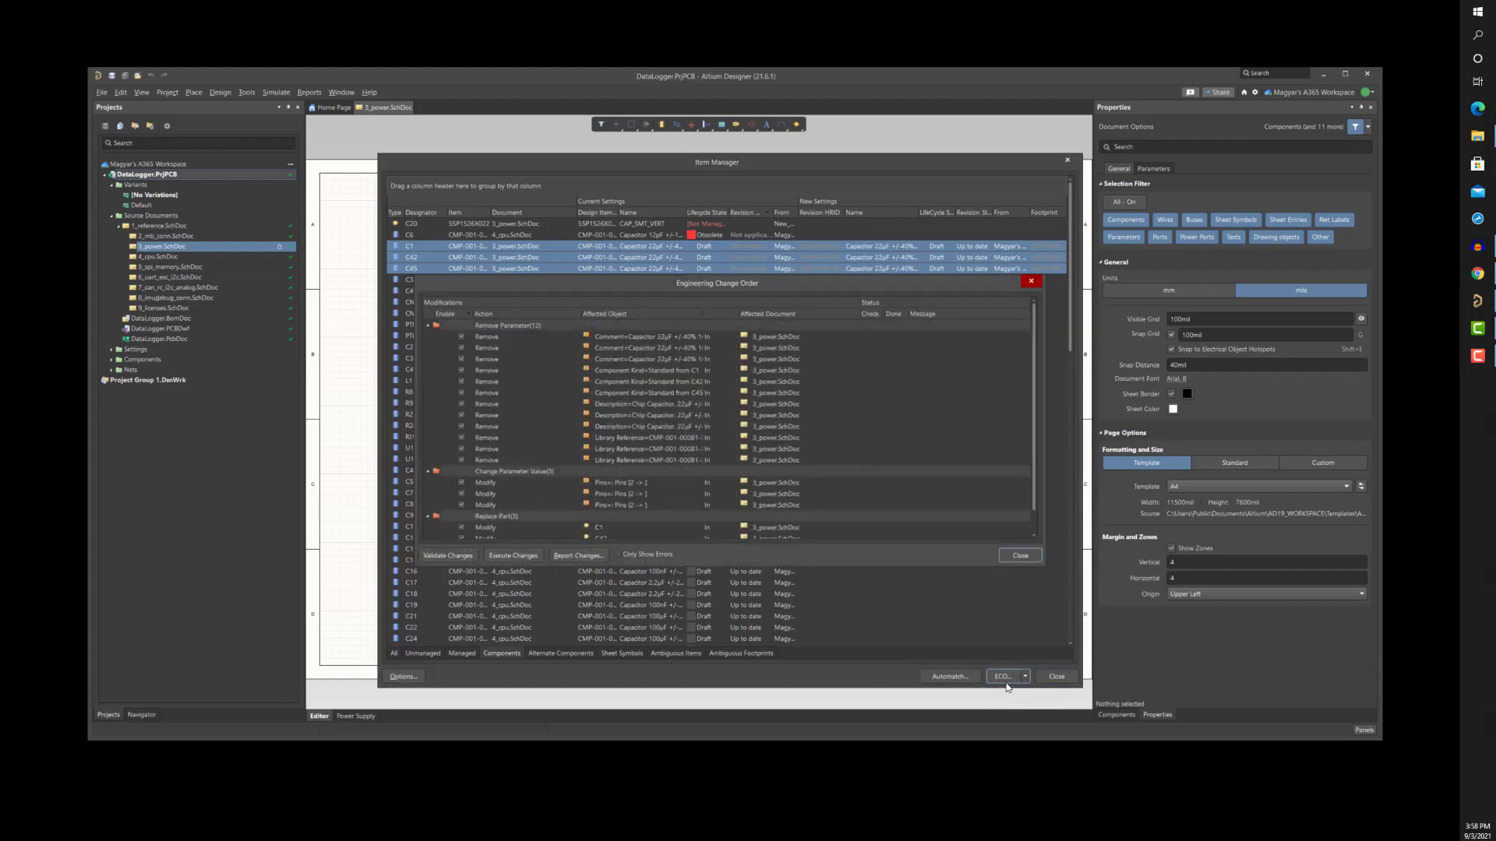
pyautogui.click(510, 556)
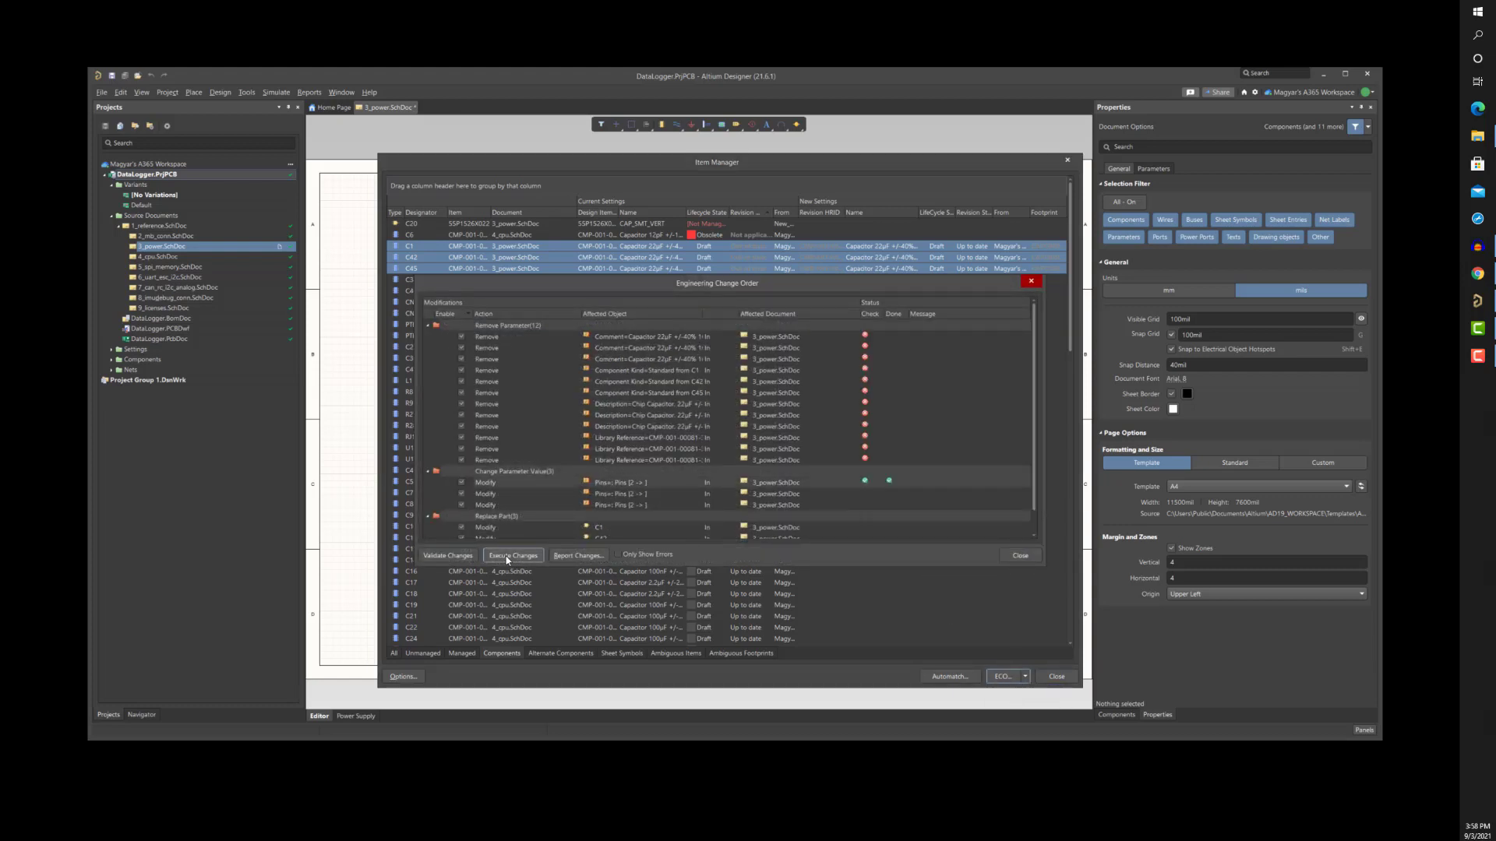
pyautogui.click(1020, 555)
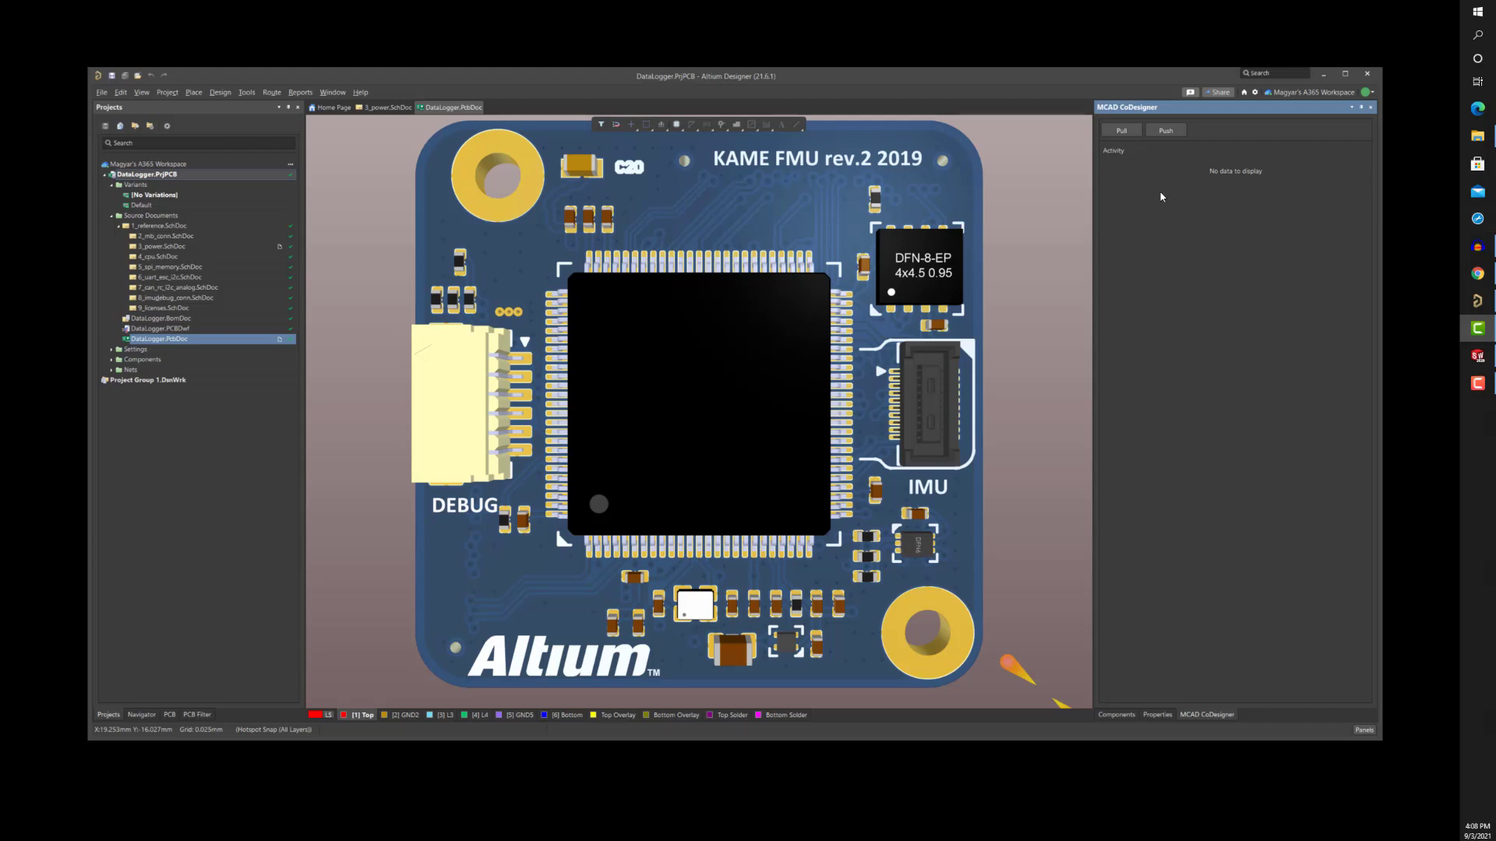
# - Push the DataLogger board to MCAD CoDesigner with the note 'Share project'
pyautogui.click(1166, 131)
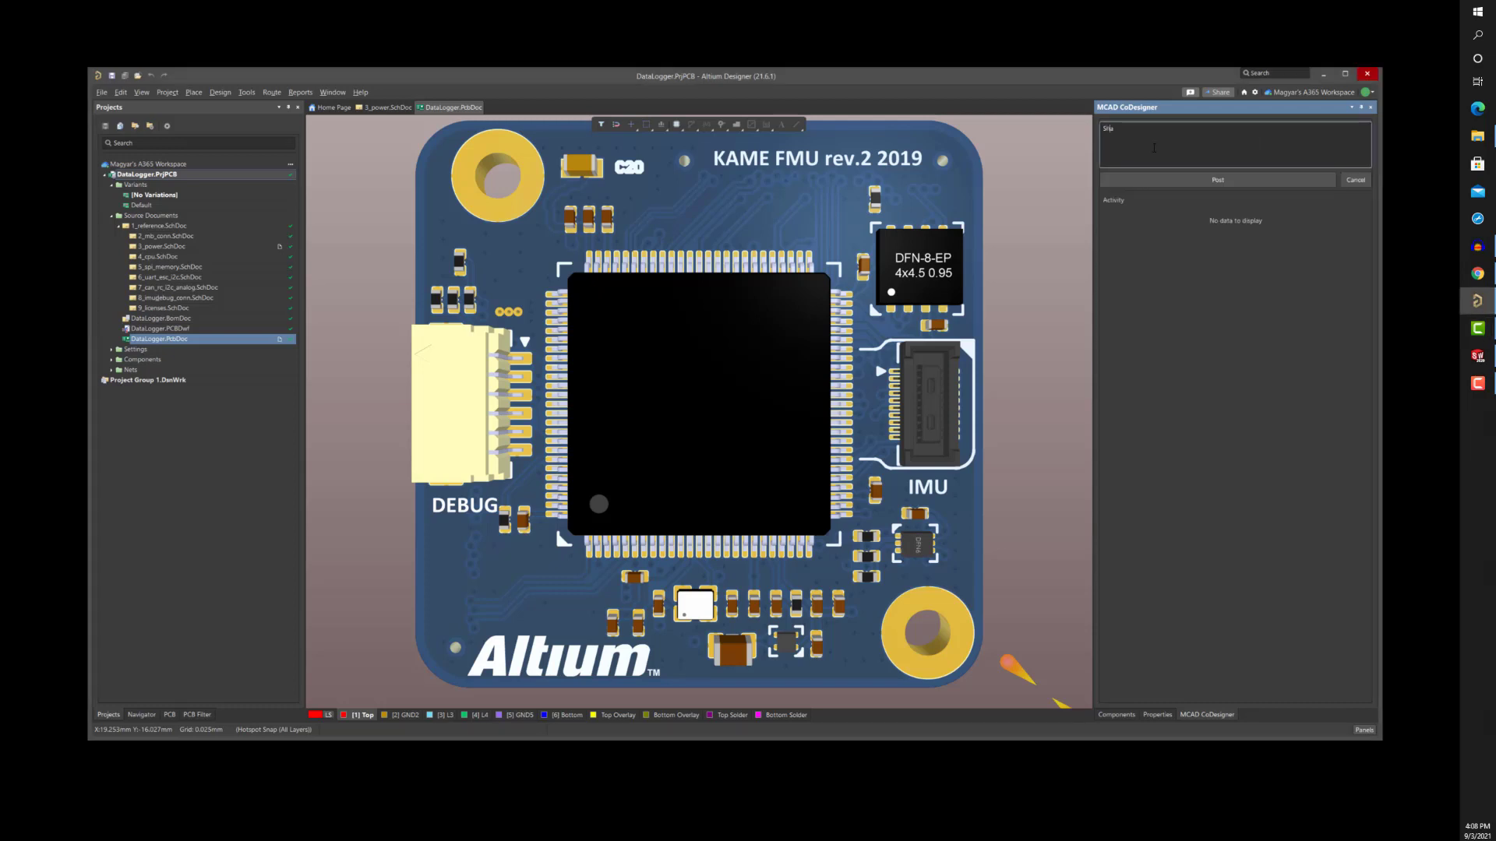
pyautogui.write('Share pi')
pyautogui.write('oject')
pyautogui.click(1187, 180)
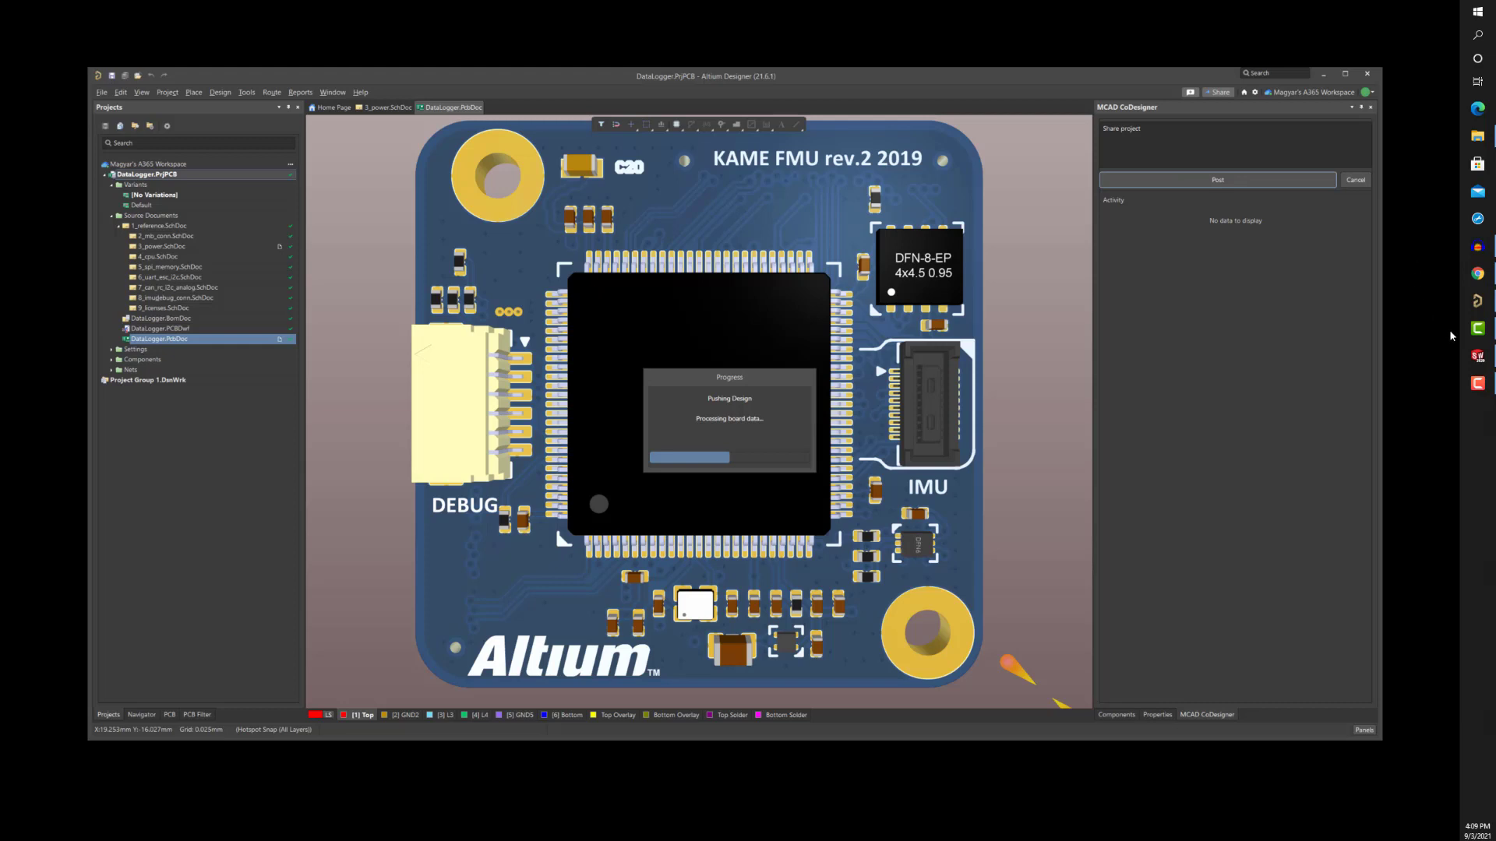
# - In SOLIDWORKS, start Pull Board from the Altium CoDesigner panel
pyautogui.click(1477, 357)
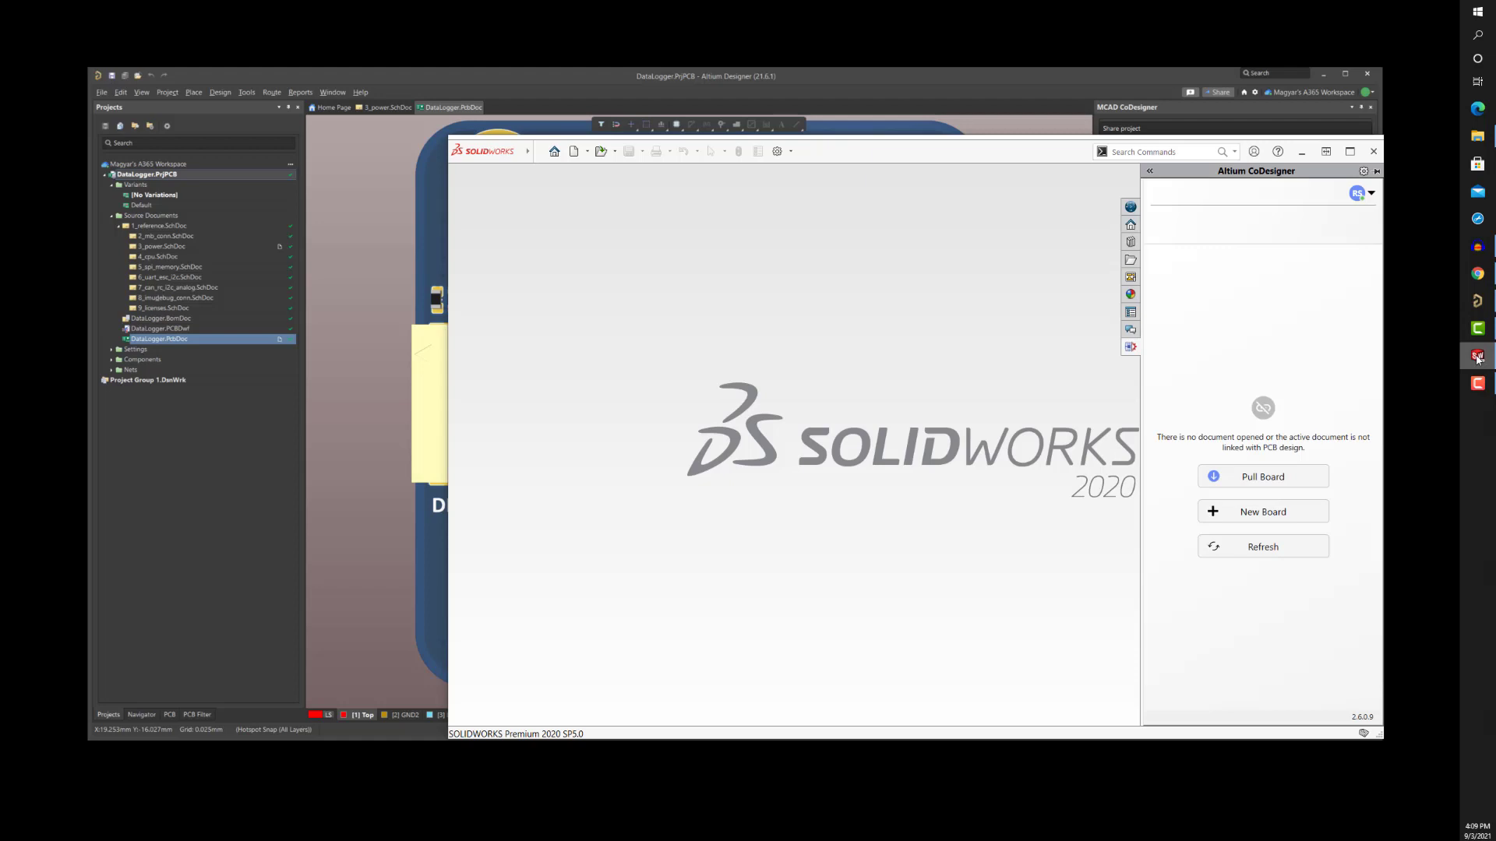
pyautogui.click(1283, 482)
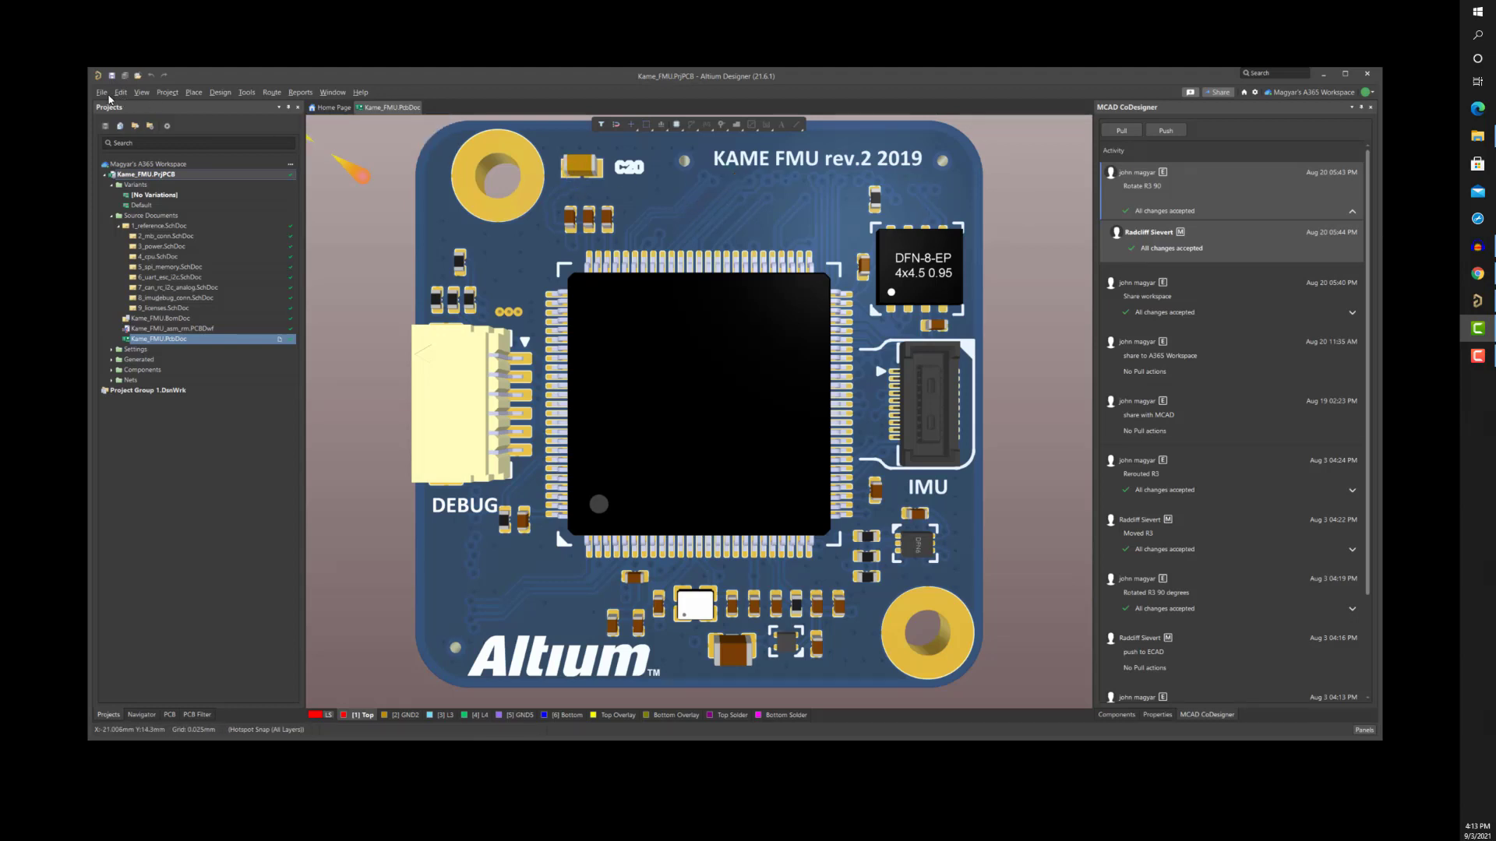
# - View the Kame_FMU project's releases in the Altium 365 web workspace
pyautogui.click(167, 92)
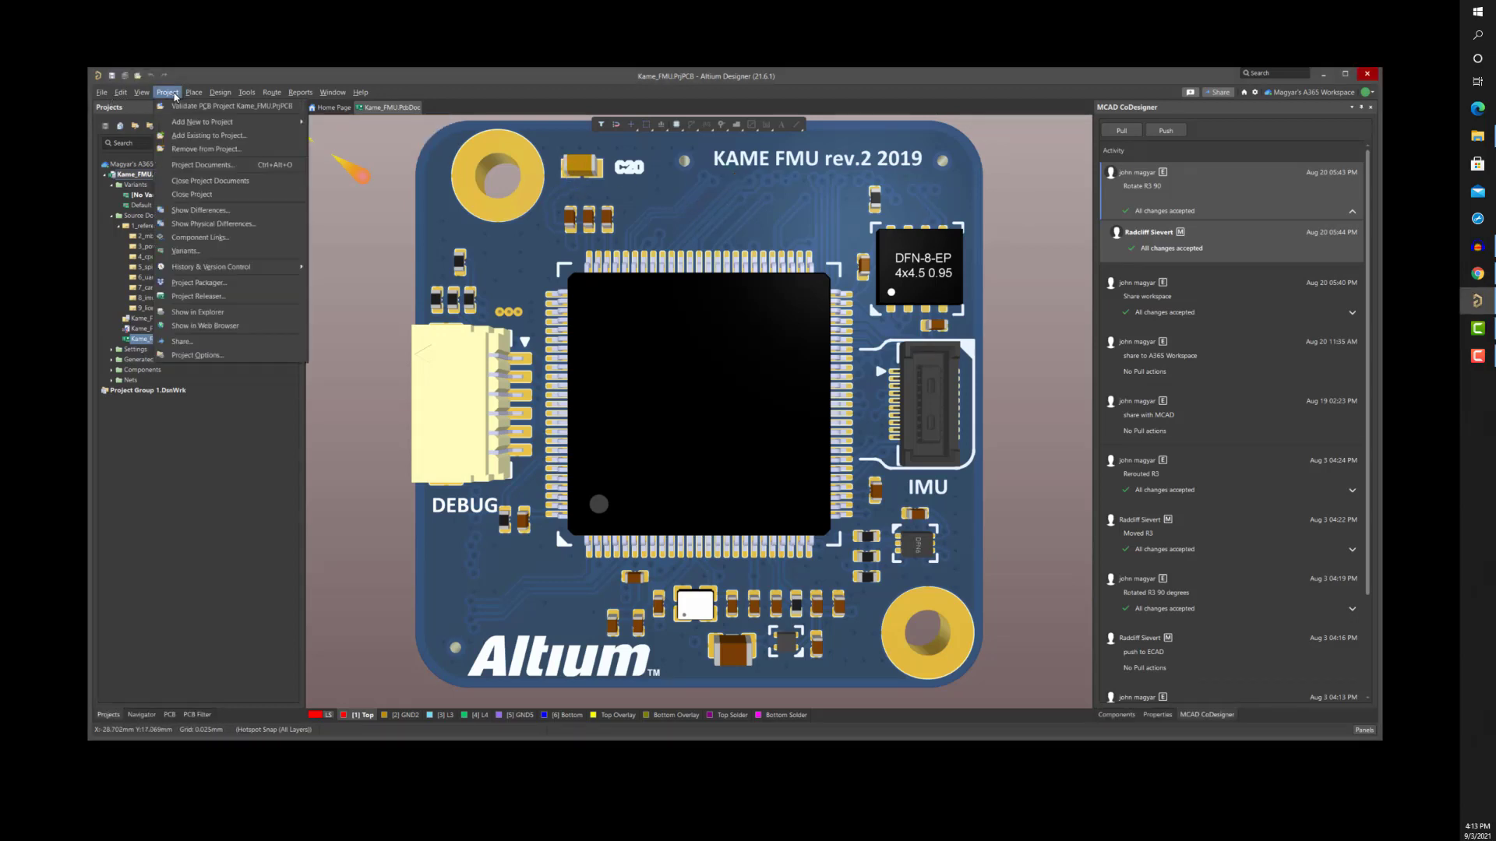
pyautogui.click(241, 301)
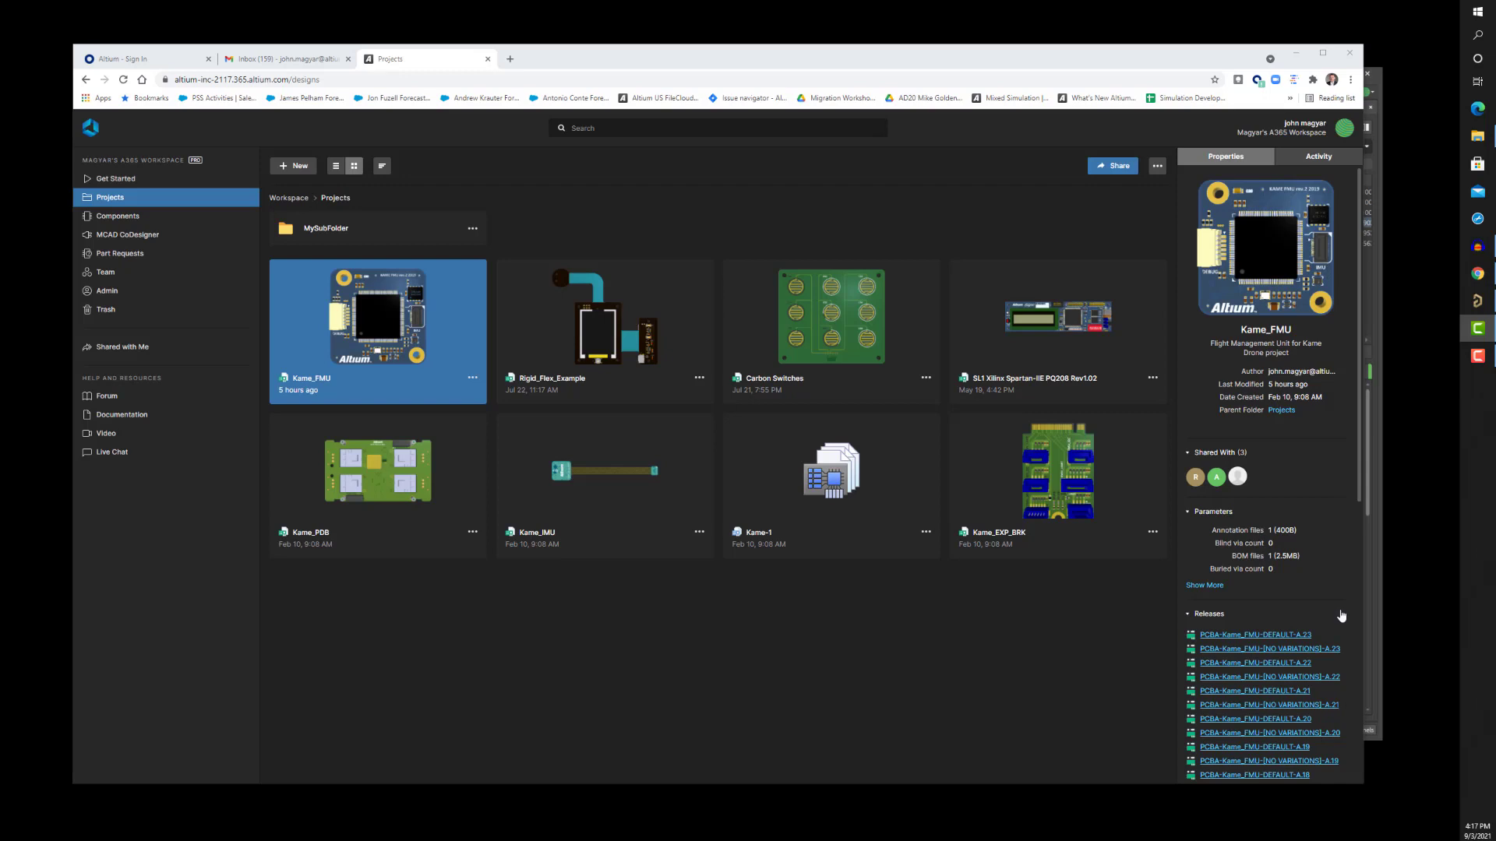
pyautogui.scroll(-3, 1341, 616)
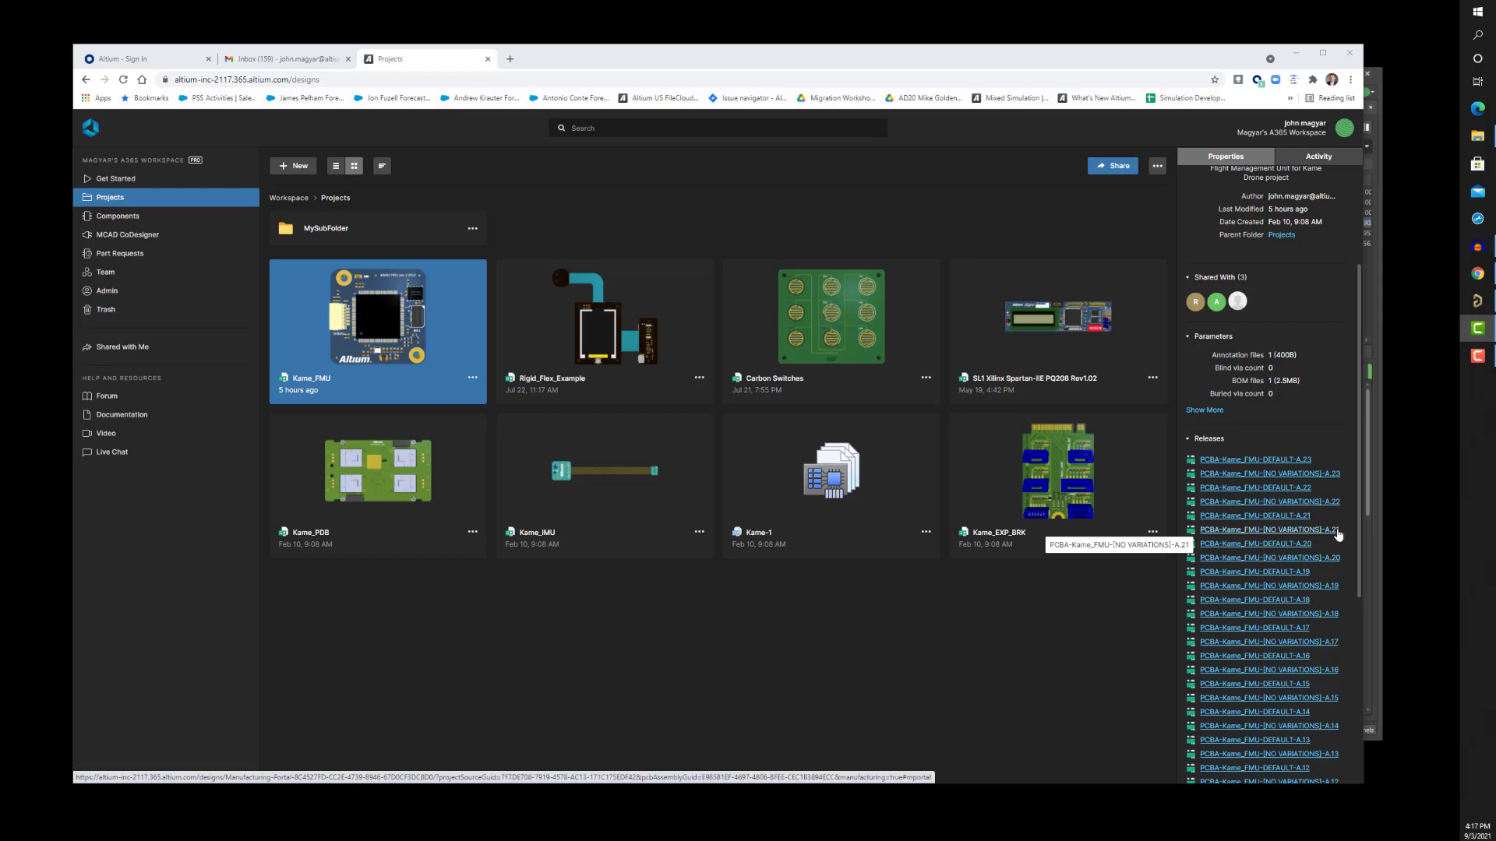
pyautogui.scroll(3, 1338, 535)
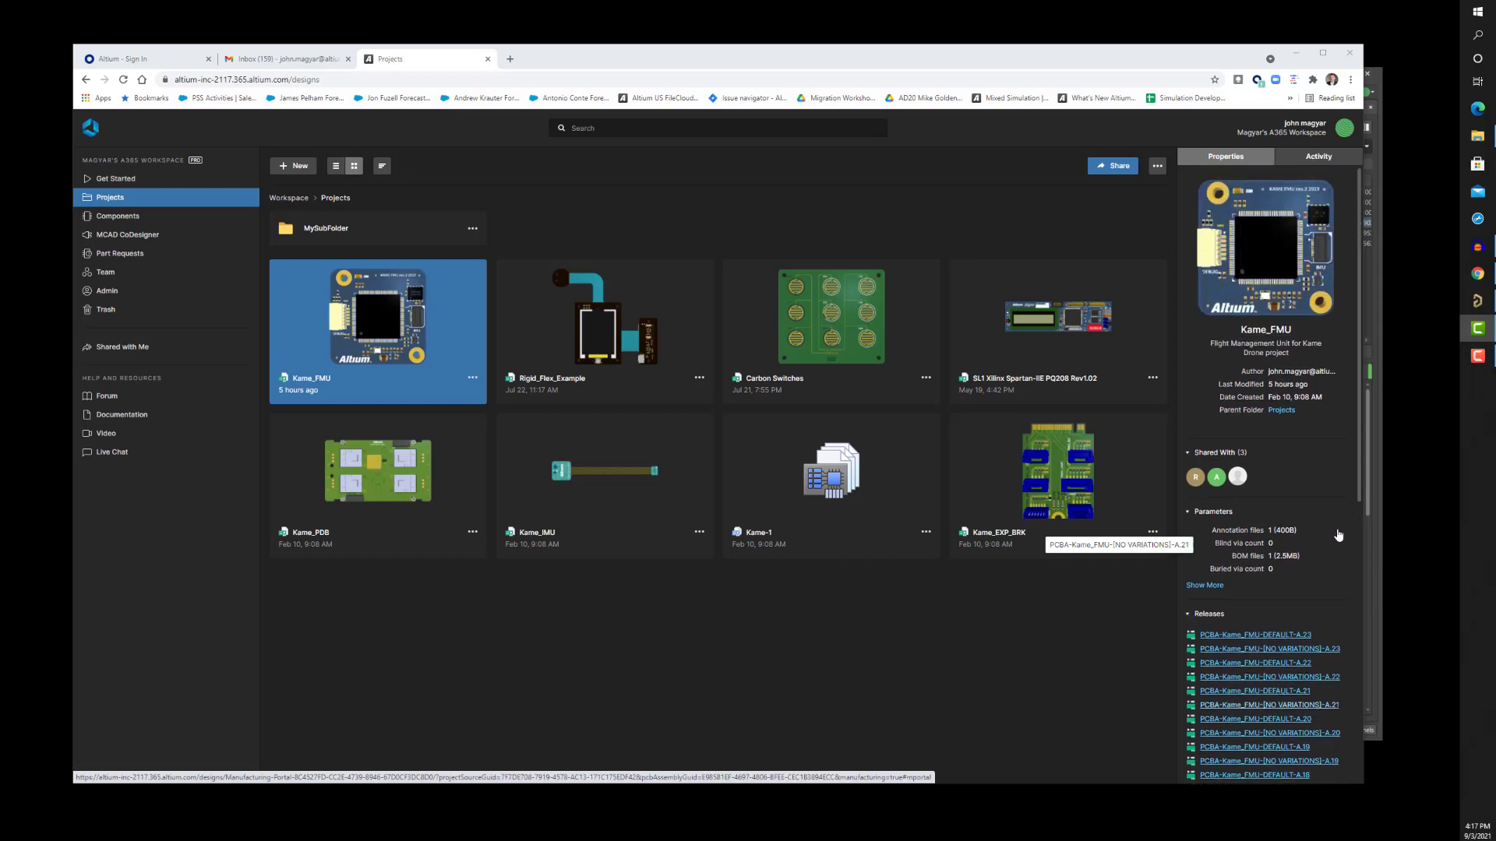